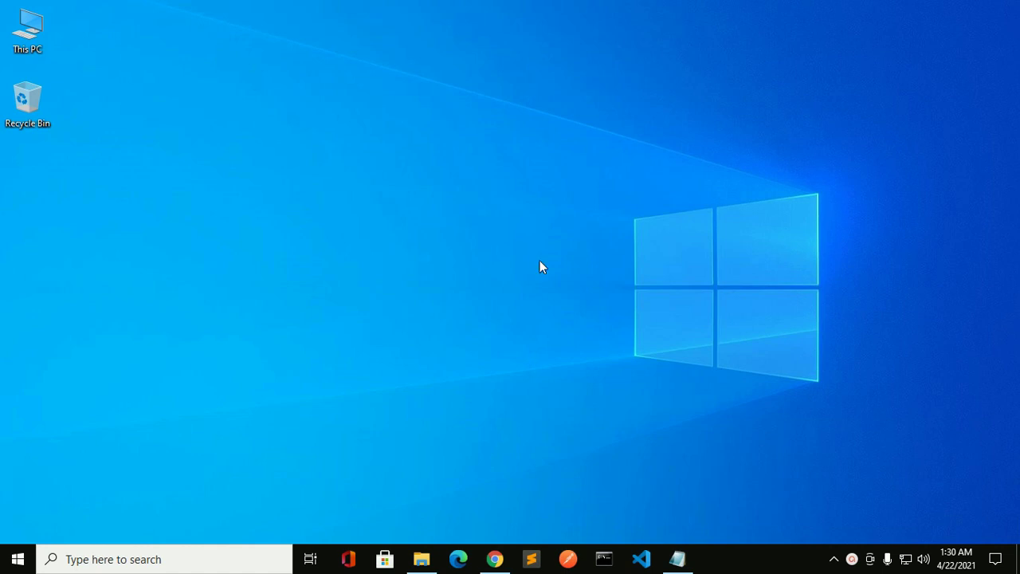
Step: Open Chrome and select the saved SourceForge installer link in the Notepad notes
left_click(495, 559)
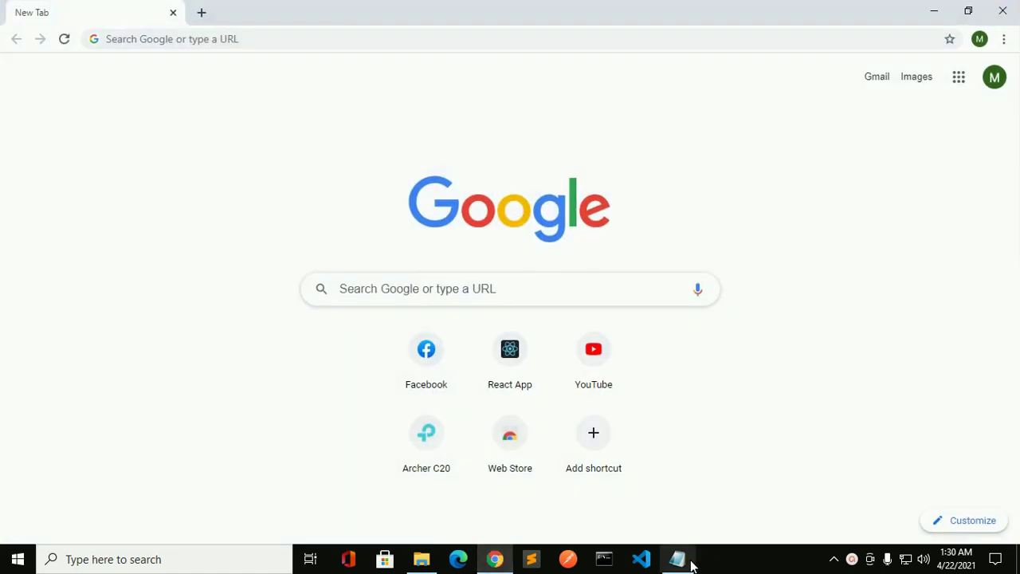
left_click(678, 559)
double_click(407, 191)
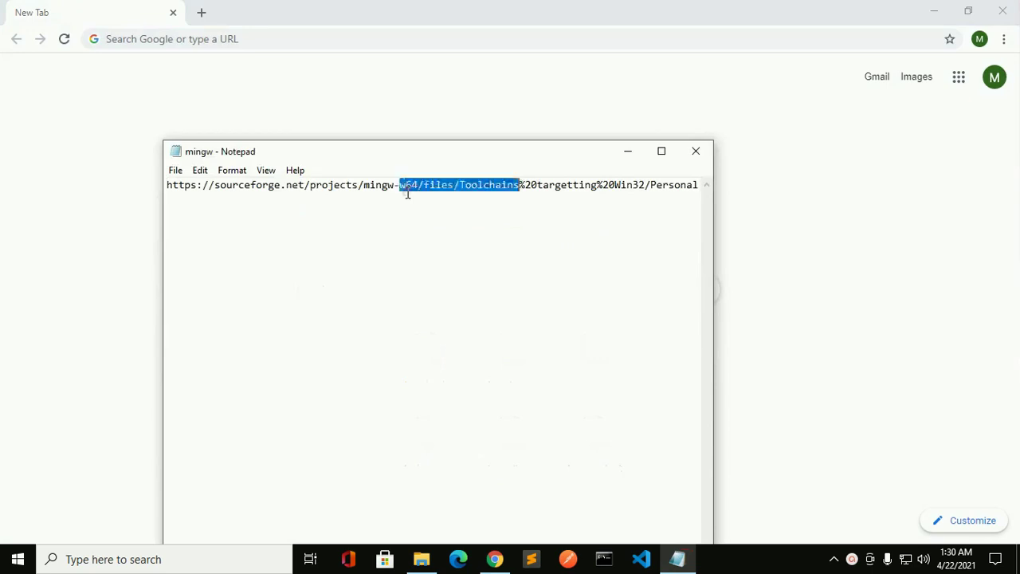
double_click(407, 192)
left_click(408, 191)
double_click(408, 192)
left_click(407, 192)
double_click(407, 192)
triple_click(407, 191)
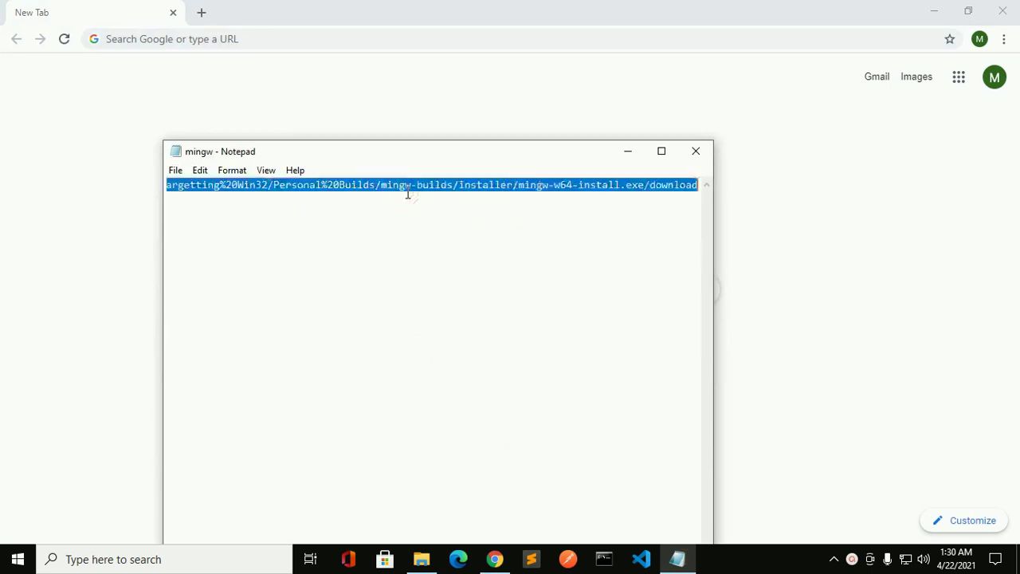
Step: Paste the link into Chrome's address bar and load the SourceForge download page
left_click(363, 44)
type("https://sourceforge.net/projects/mingw-w64/files/Toolchains%20targetting%20Win32/Personal%20Builds/mingw-builds/installer/mingw-w64-install.exe/download")
key("Return")
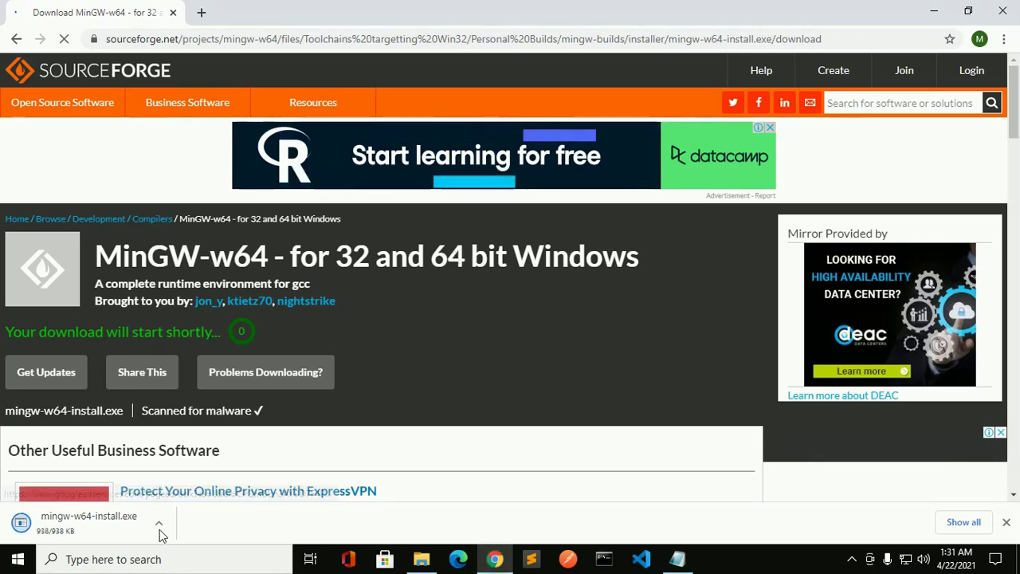
Step: Dismiss the finished mingw-w64-install.exe download notice and close Chrome
left_click(92, 524)
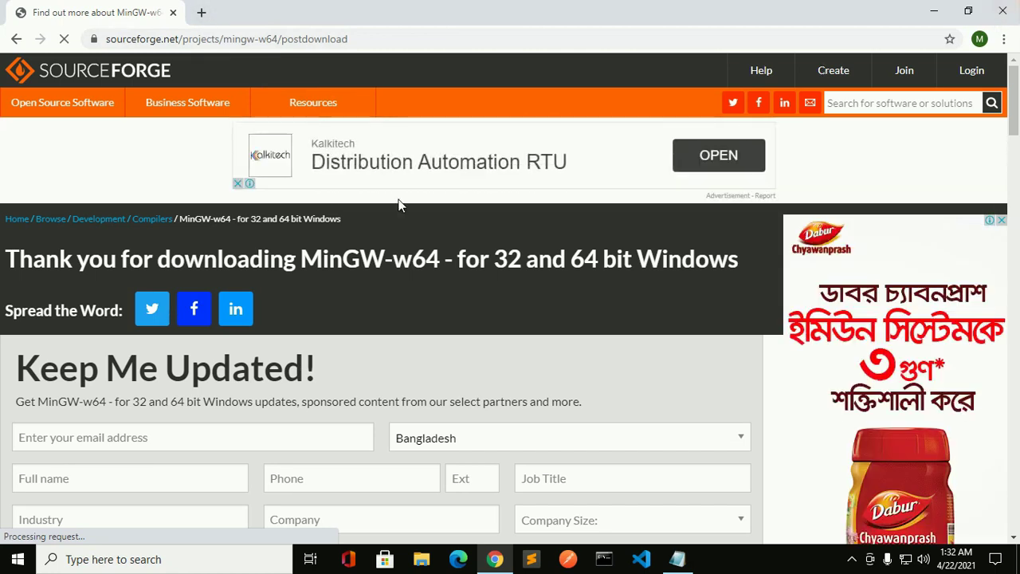
left_click(1003, 11)
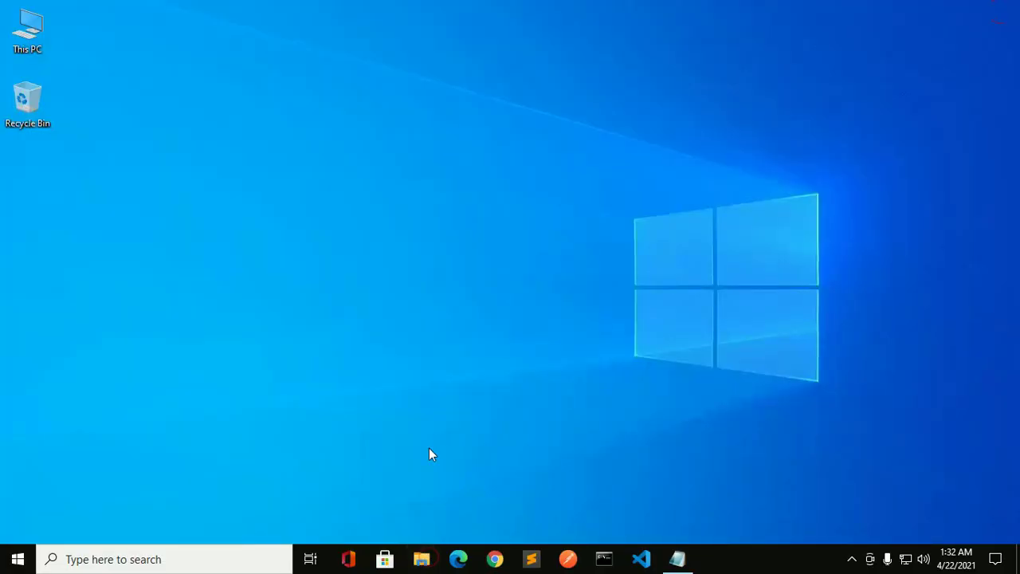
Step: Run mingw-w64-install from the Downloads folder in File Explorer
key("super+e")
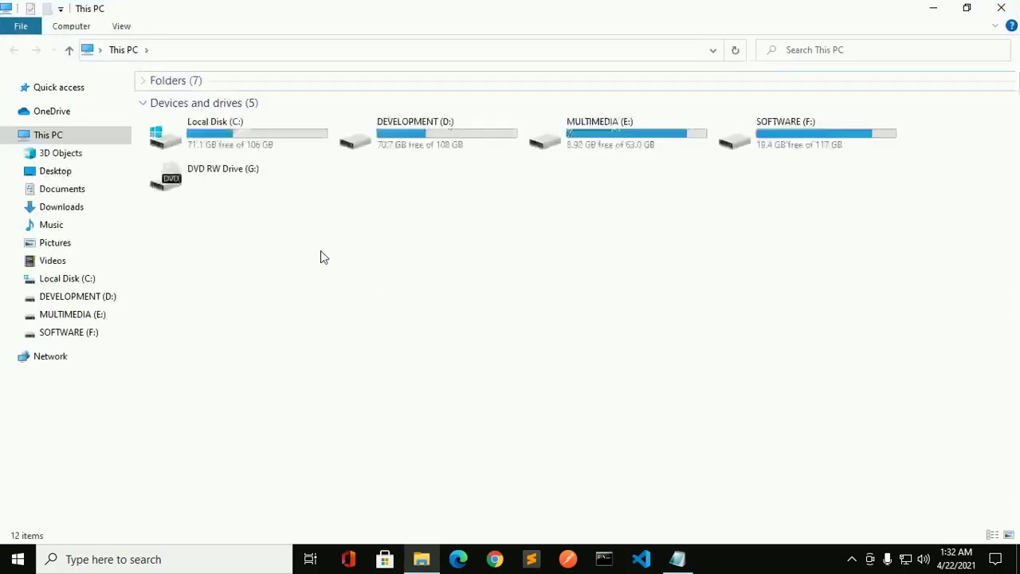
left_click(90, 211)
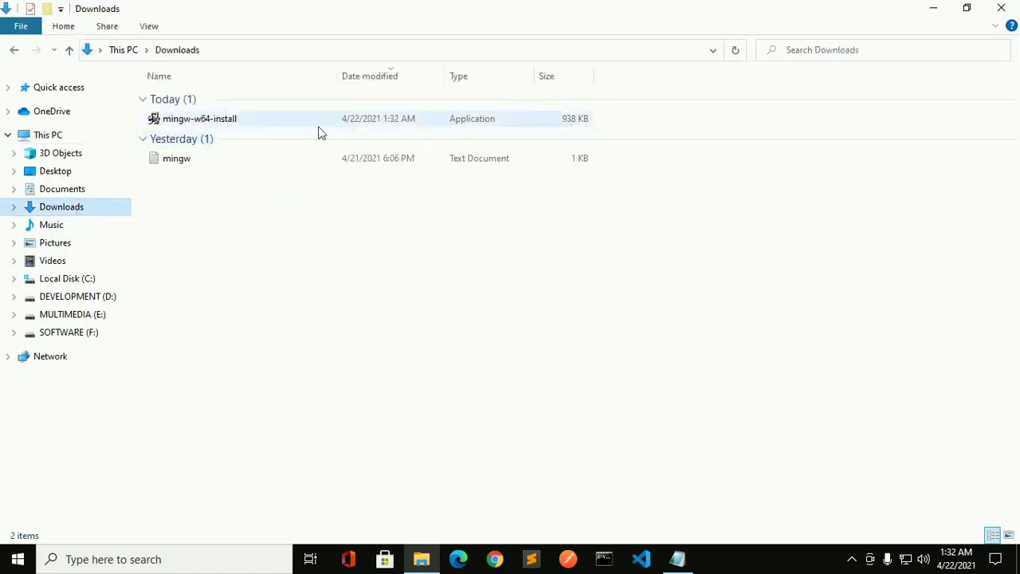
double_click(249, 120)
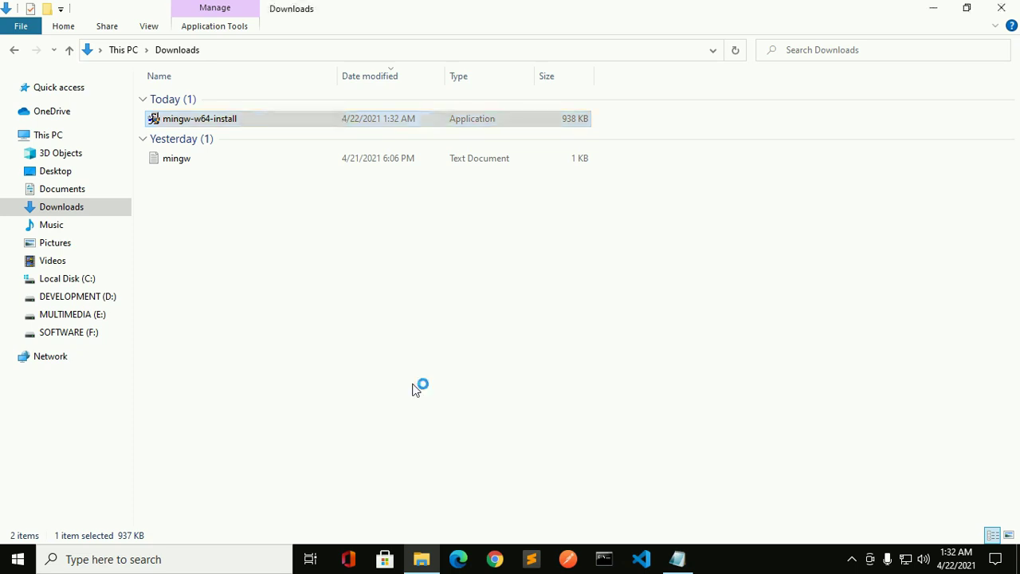
Step: Pass the Welcome page and choose version 8.1.0, x86_64, posix threads and seh exceptions
left_click(936, 8)
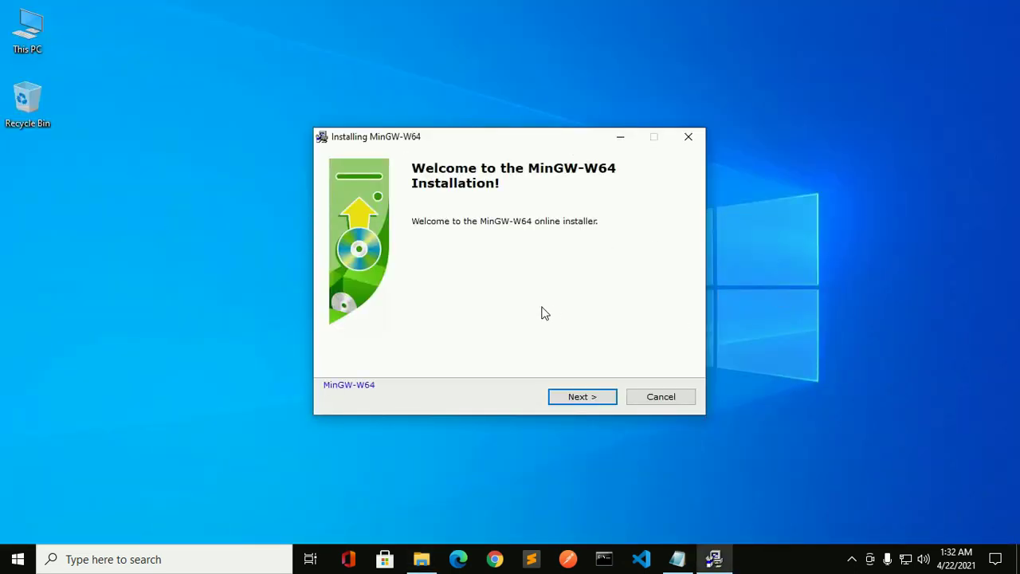
left_click(594, 397)
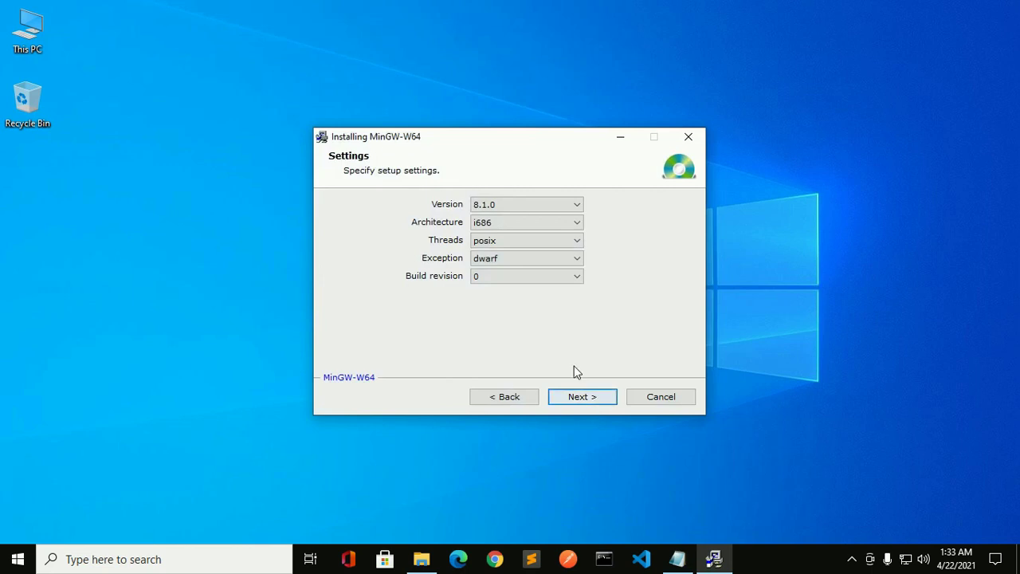
left_click(582, 262)
left_click(578, 241)
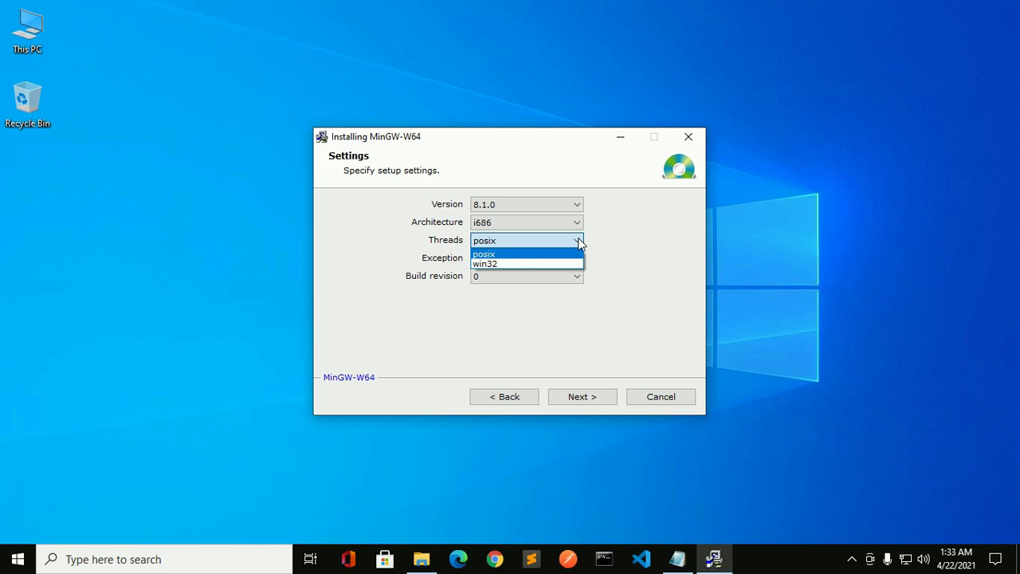
left_click(512, 262)
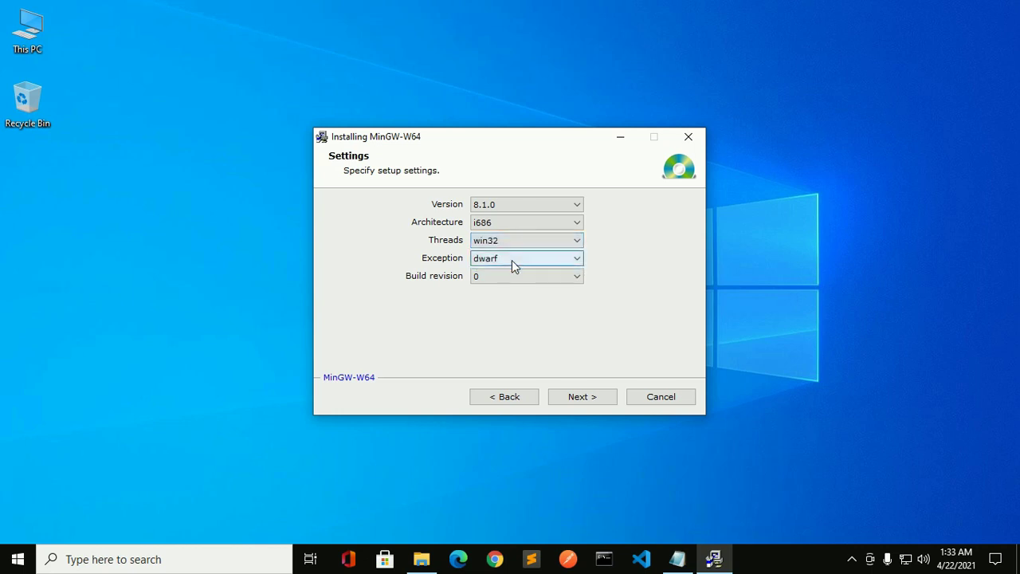
left_click(577, 223)
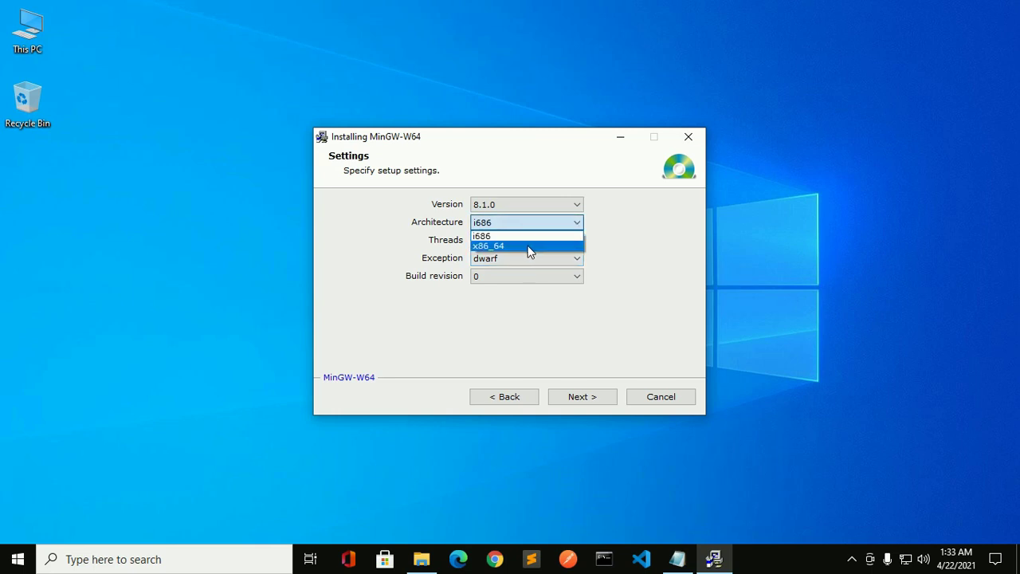
left_click(618, 242)
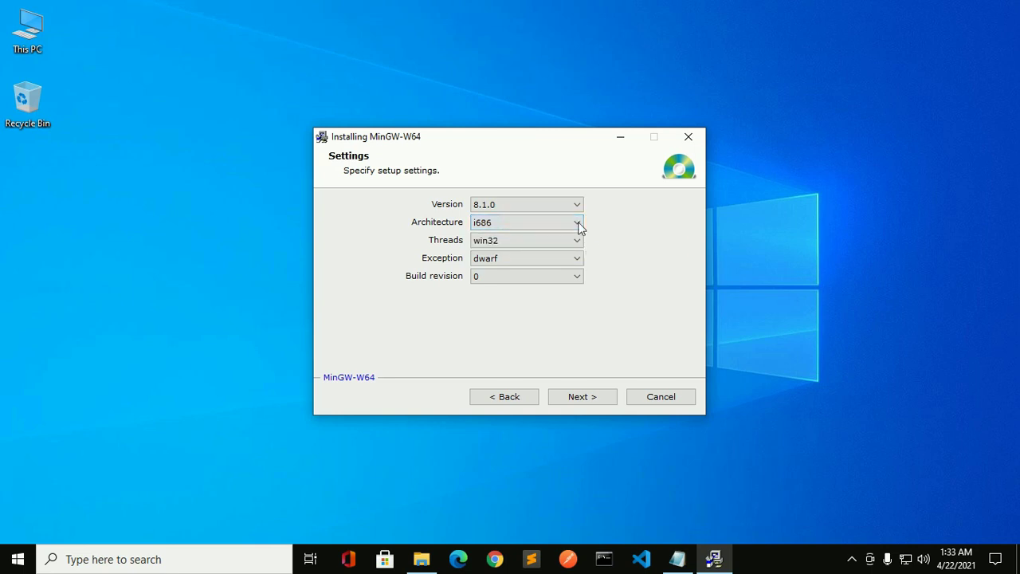
left_click(559, 206)
left_click(525, 219)
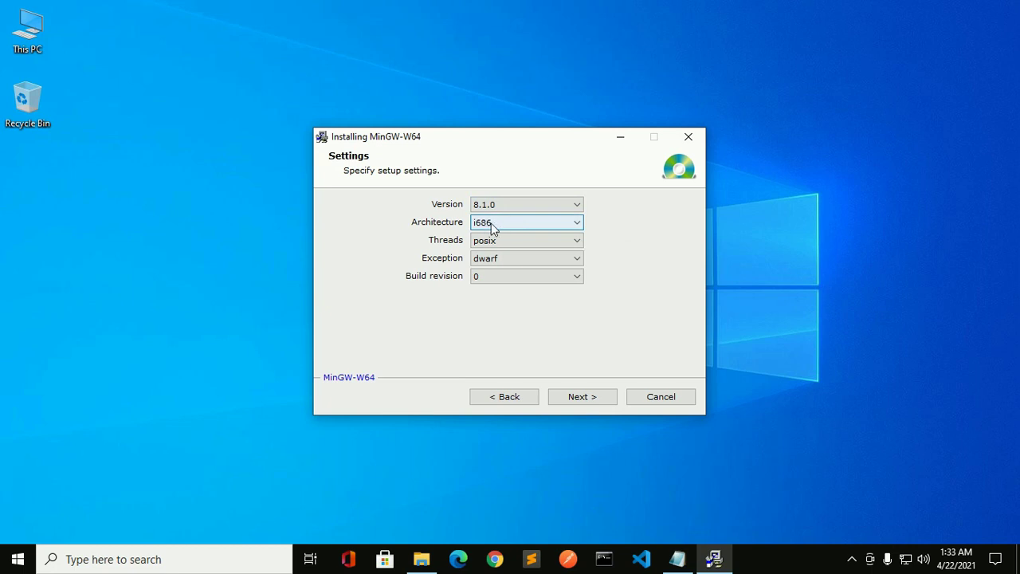
left_click(491, 224)
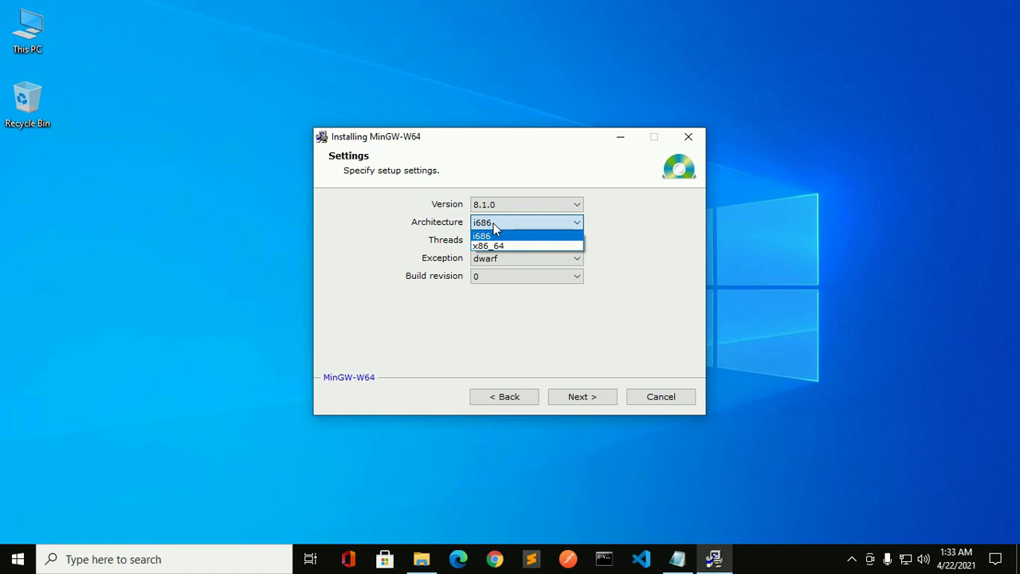
left_click(495, 248)
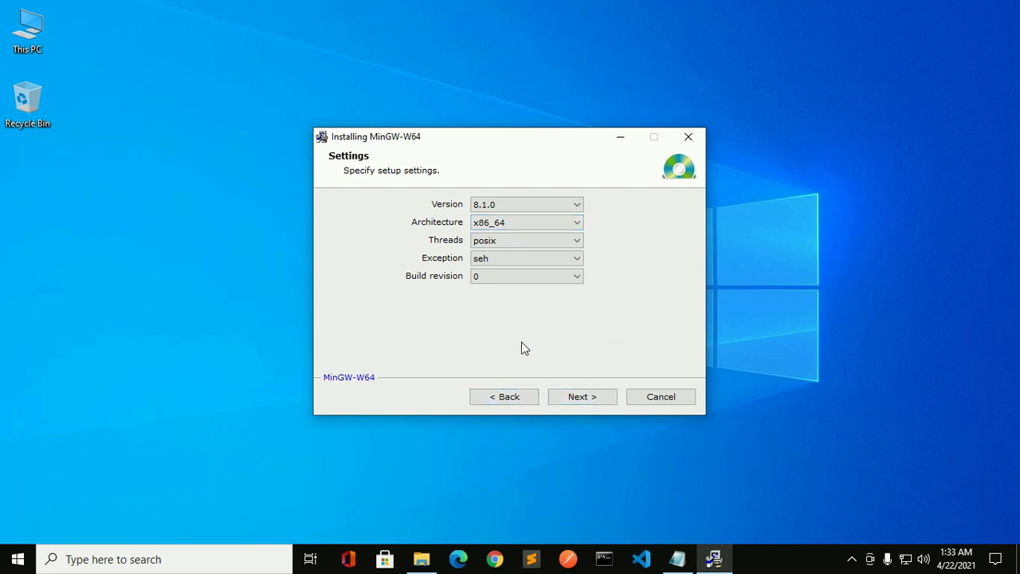
Step: Select the full default Program Files\mingw-w64 destination path and start the installation
left_click(581, 396)
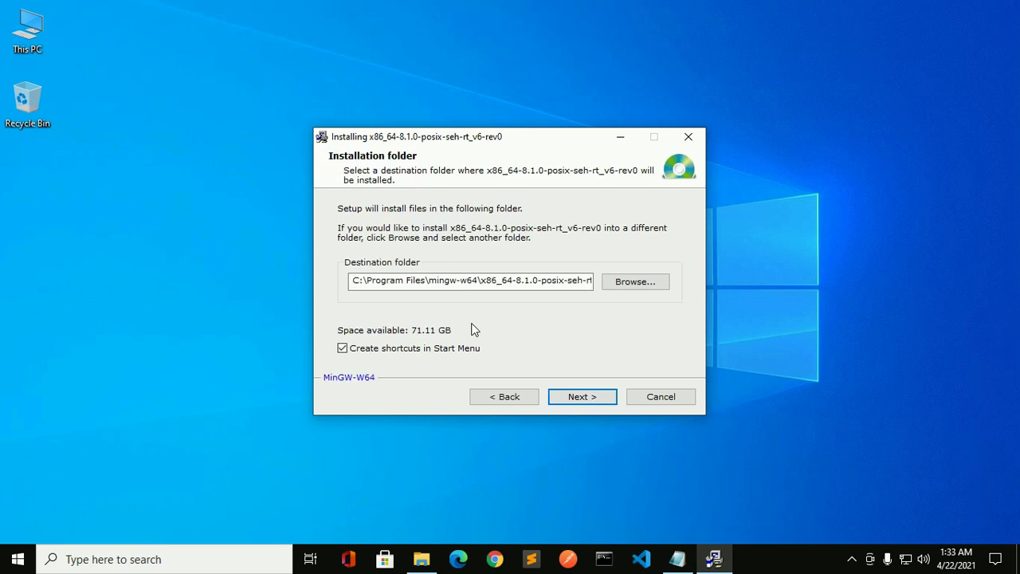
left_click(436, 289)
double_click(436, 285)
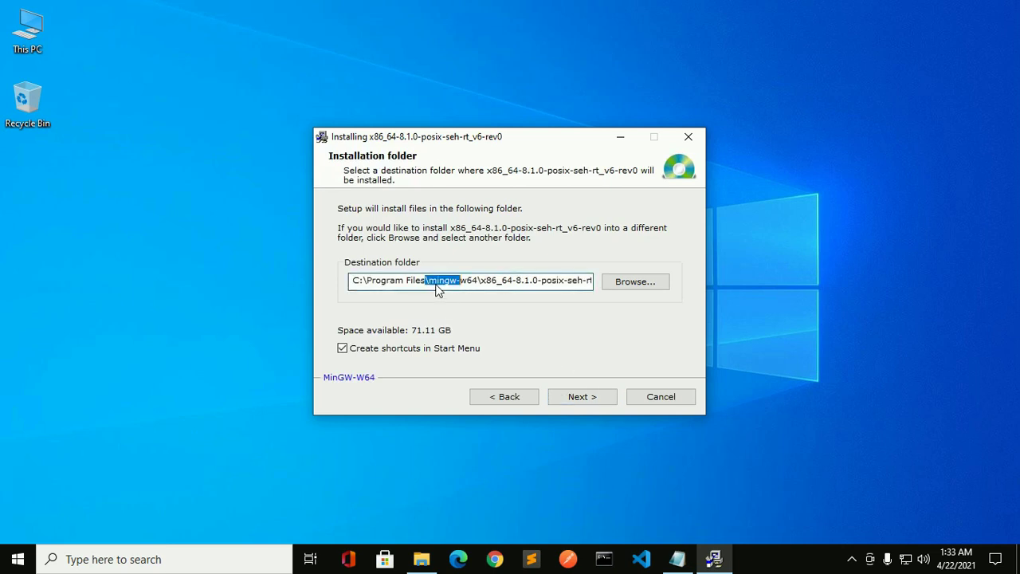
key("ctrl+a")
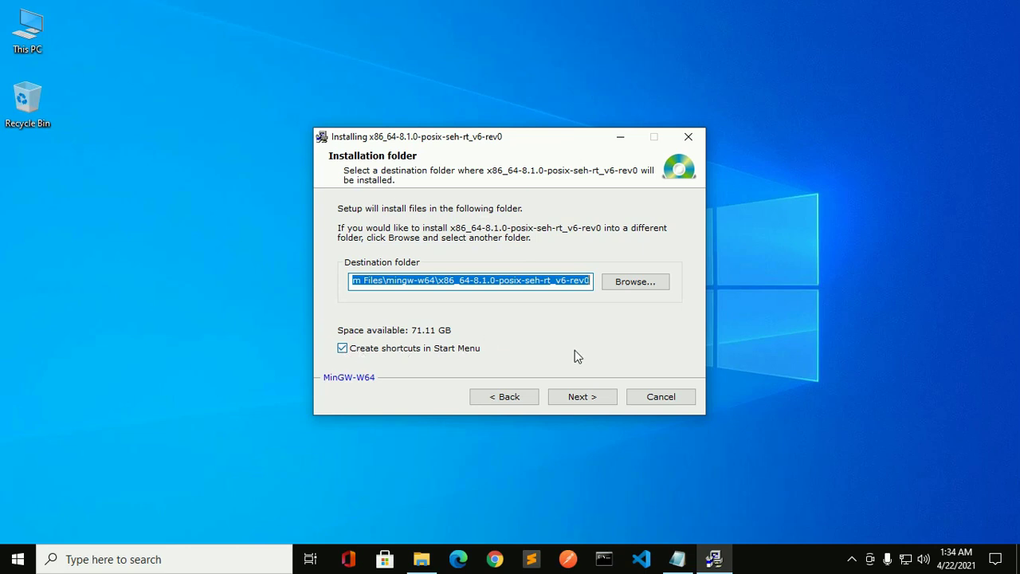
left_click(583, 396)
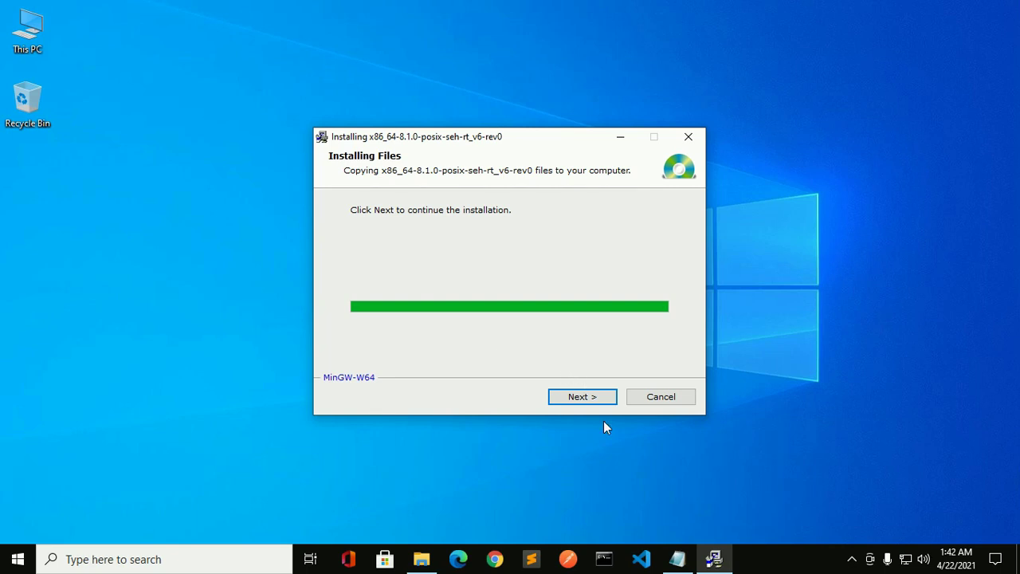
Step: Continue after the x86_64-8.1.0-posix-seh-rt_v6-rev0 files install and finish the installer
left_click(586, 397)
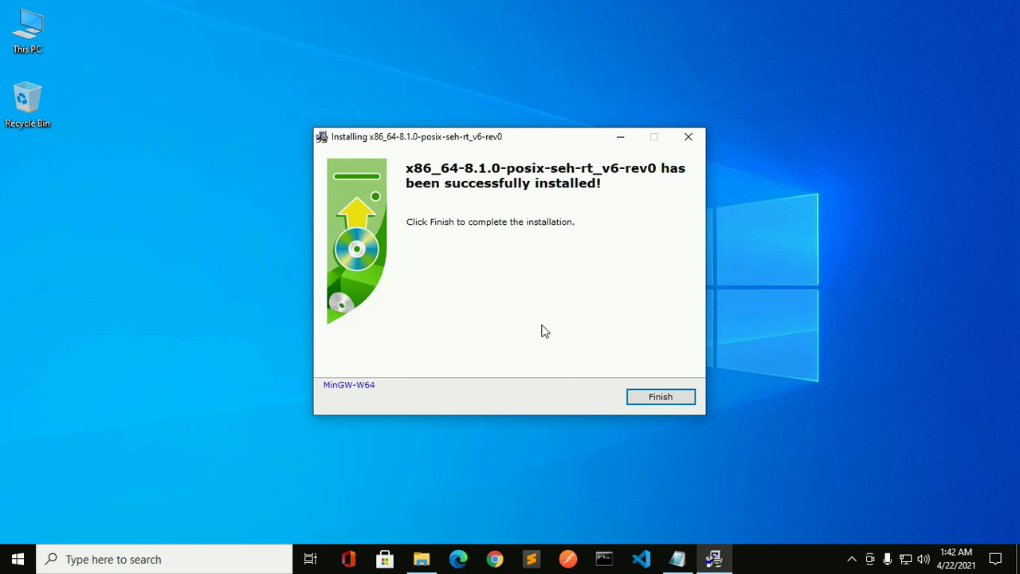
left_click(666, 399)
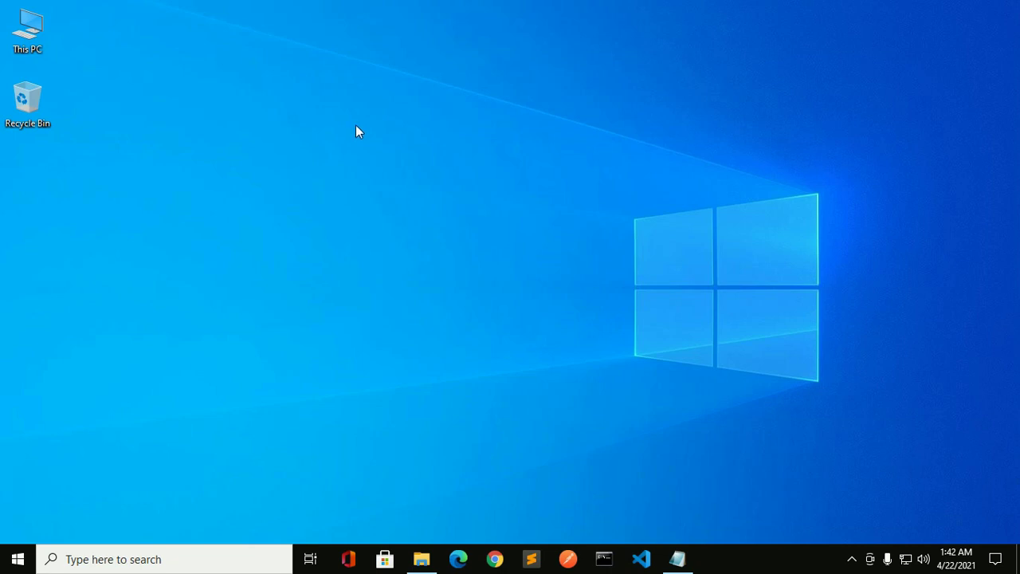
Step: Browse to C:\Program Files\mingw-w64\x86_64-8.1.0-posix-seh-rt_v6-rev0\mingw64\bin and select its address-bar path
double_click(35, 44)
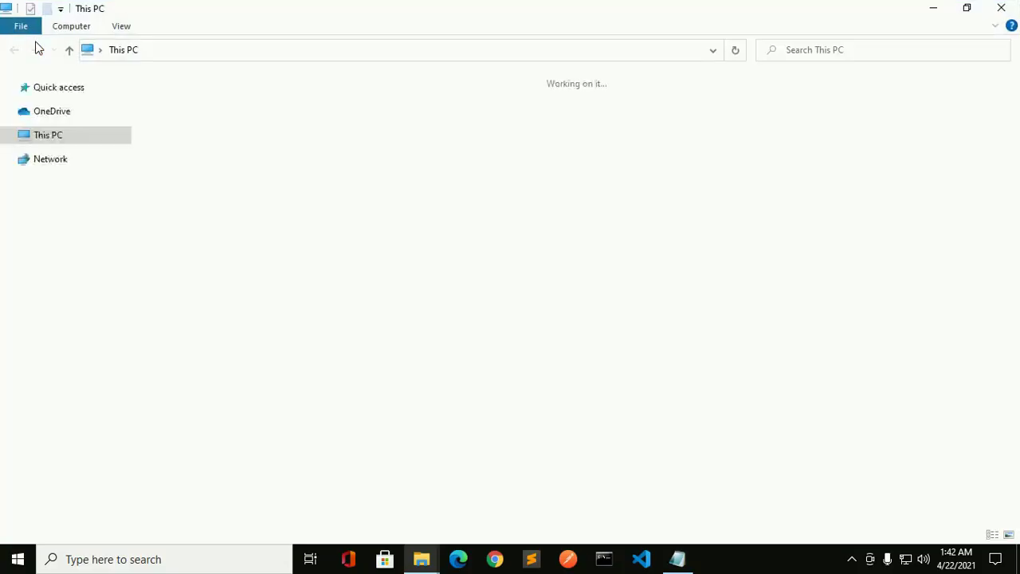
double_click(282, 143)
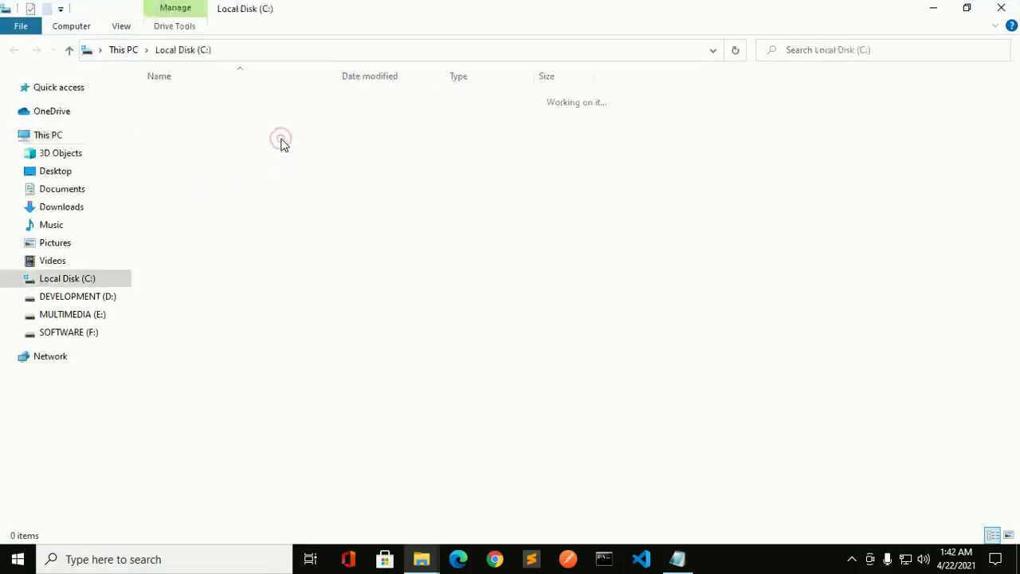
double_click(253, 114)
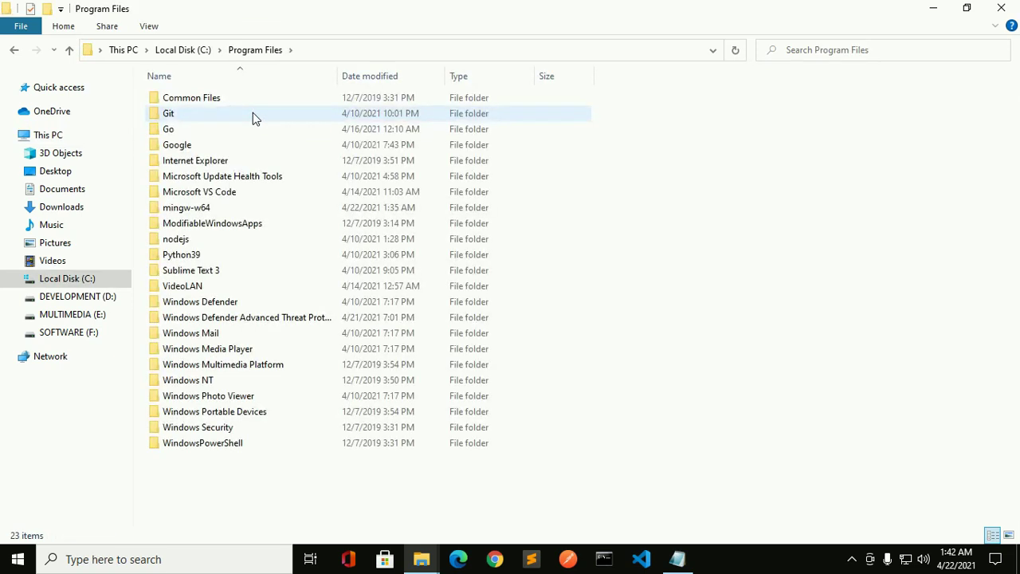
double_click(212, 207)
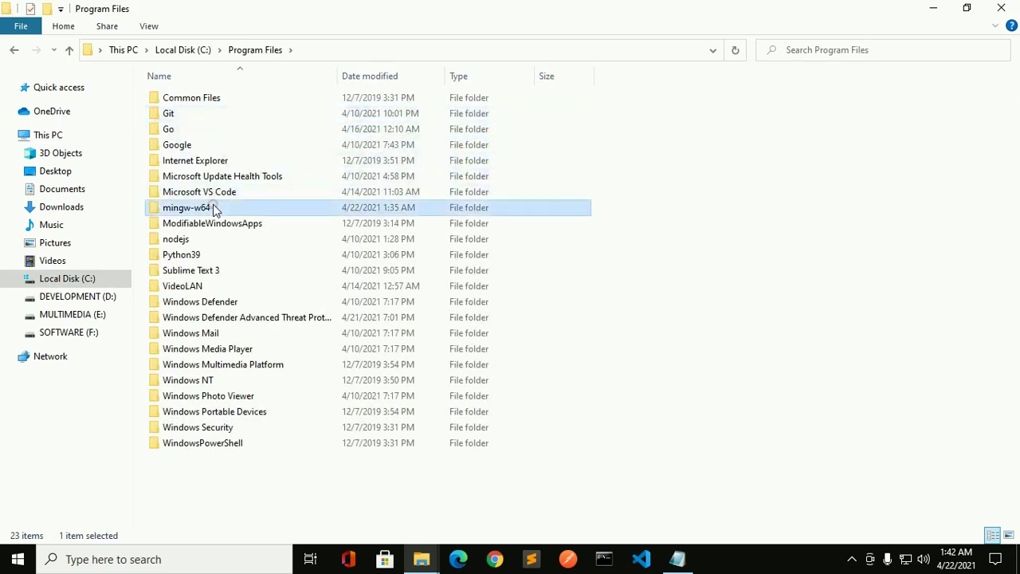
double_click(228, 105)
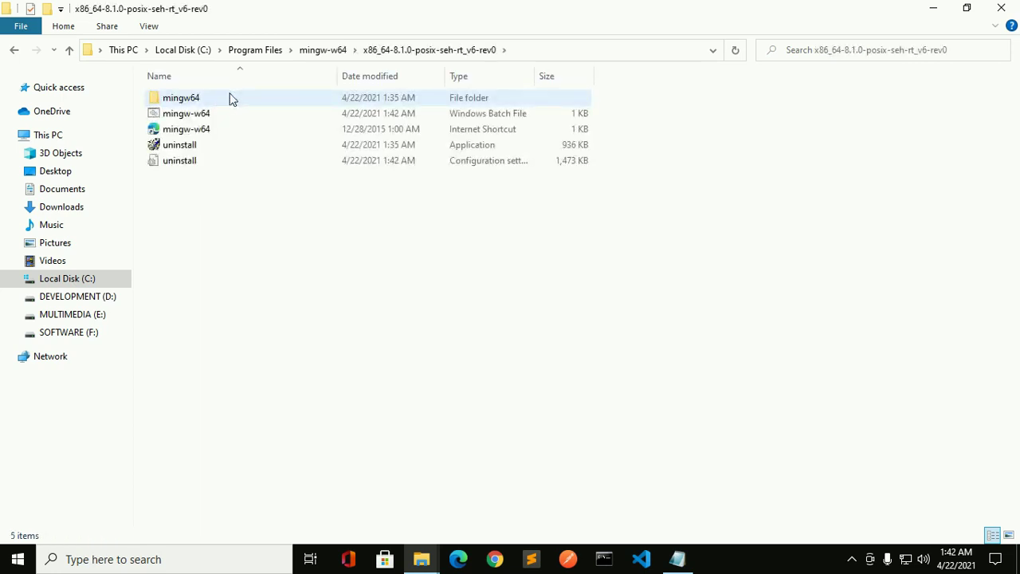
double_click(230, 97)
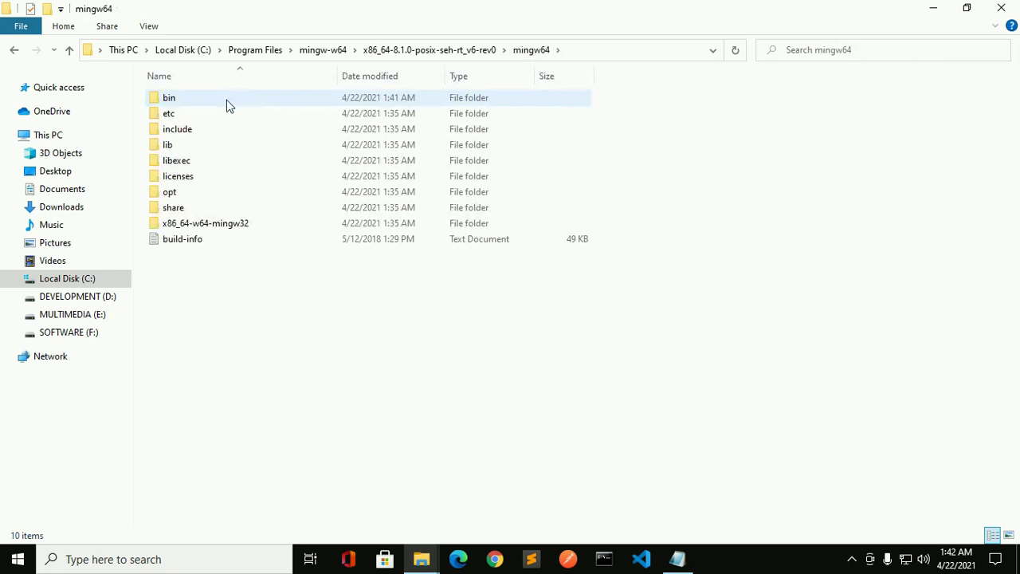
left_click(227, 102)
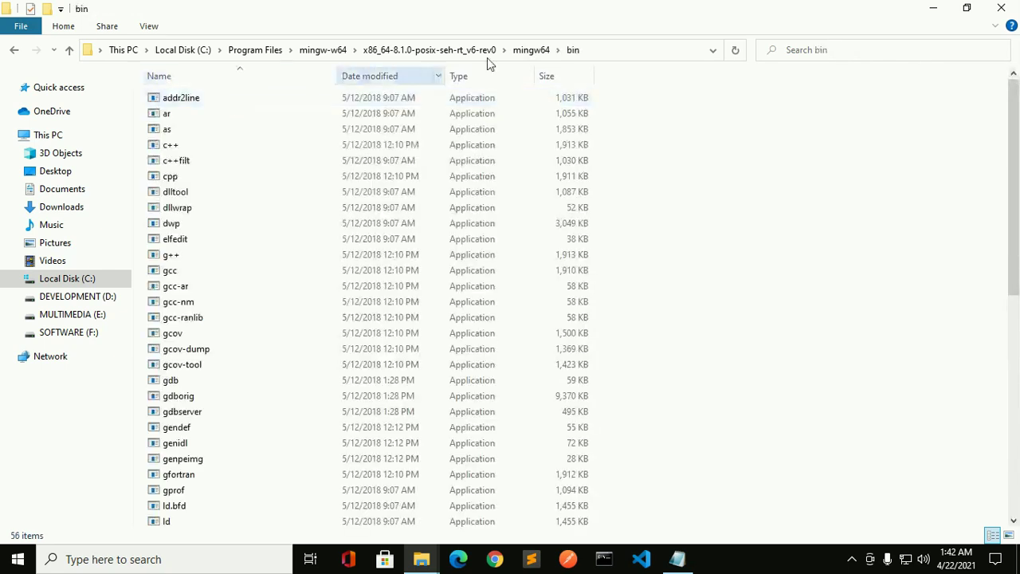
left_click(612, 54)
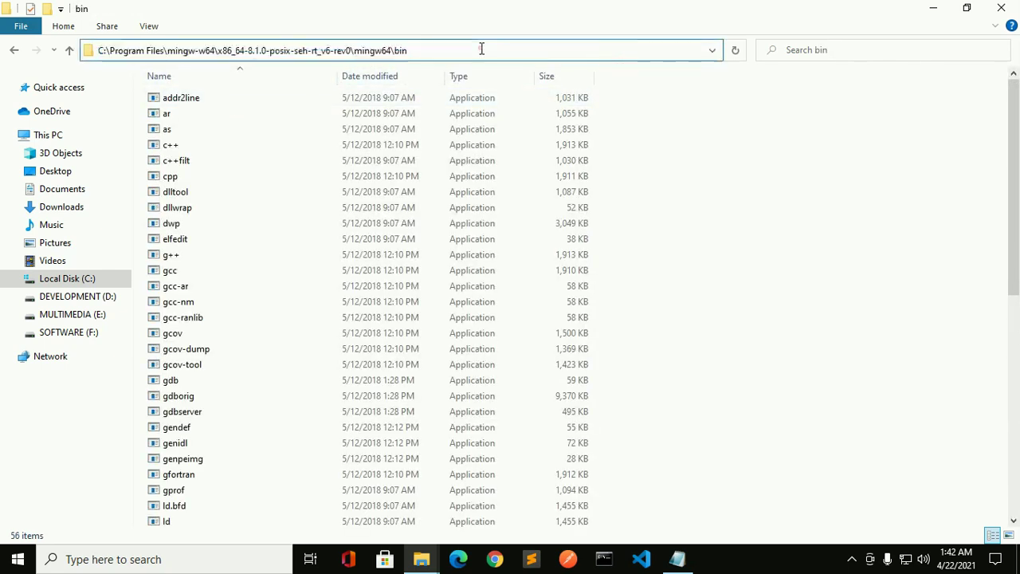
mouse_move(480, 48)
left_mouse_down()
mouse_move(271, 50)
mouse_move(90, 20)
left_mouse_up()
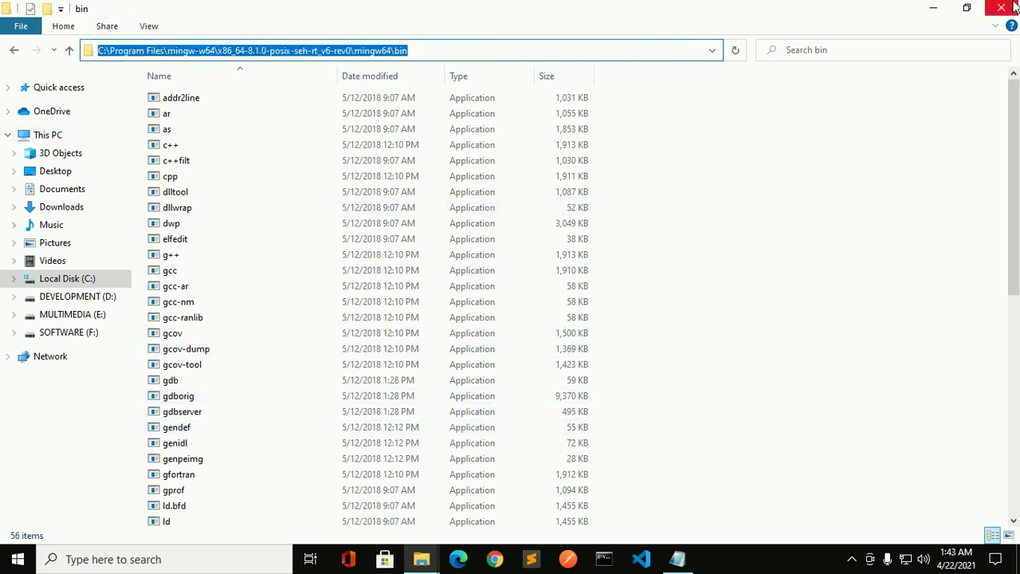
Step: Launch Control Panel via search and go through System and Security > System to Advanced system settings
left_click(933, 8)
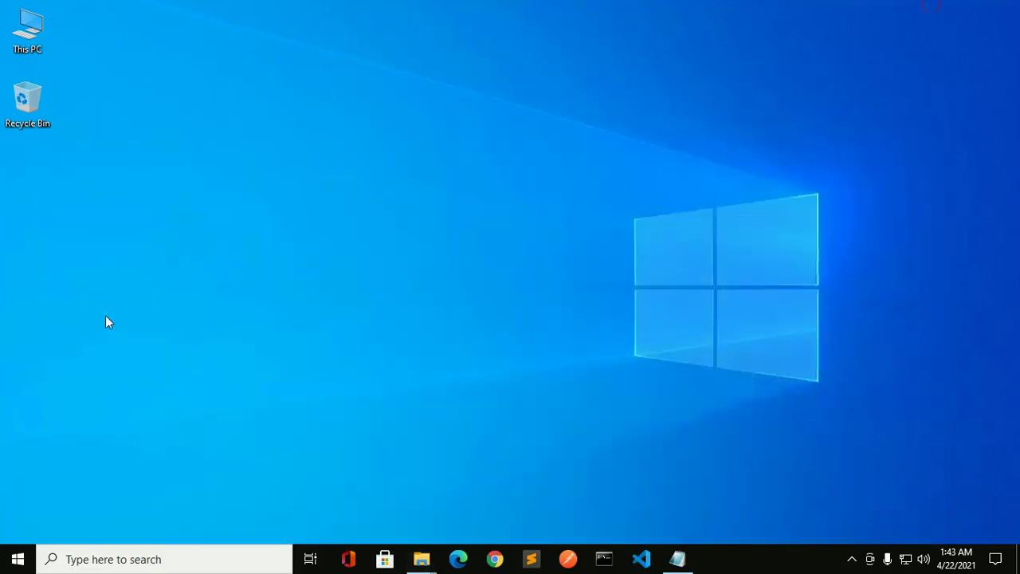
left_click(134, 562)
type("c")
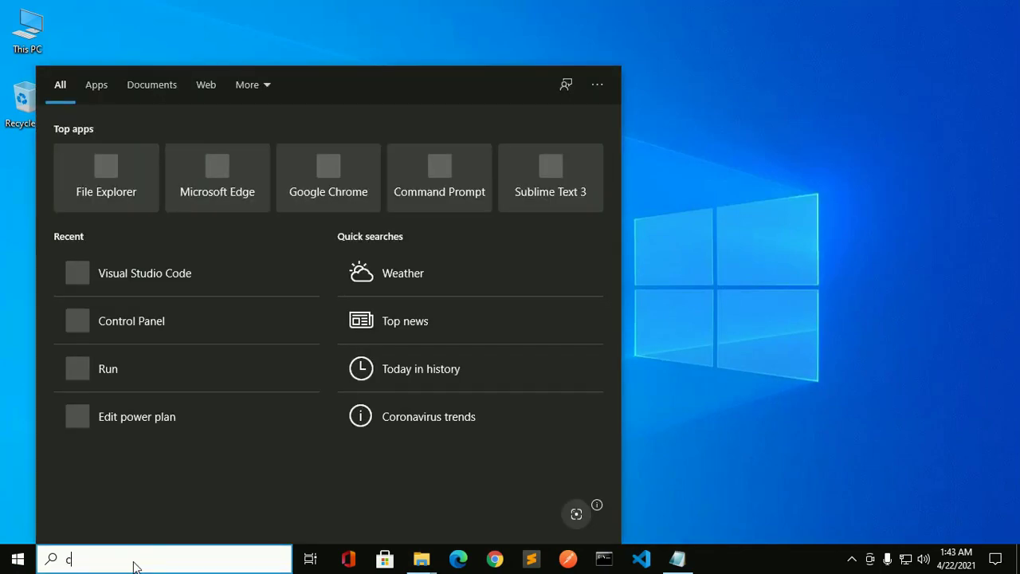
type("ontr")
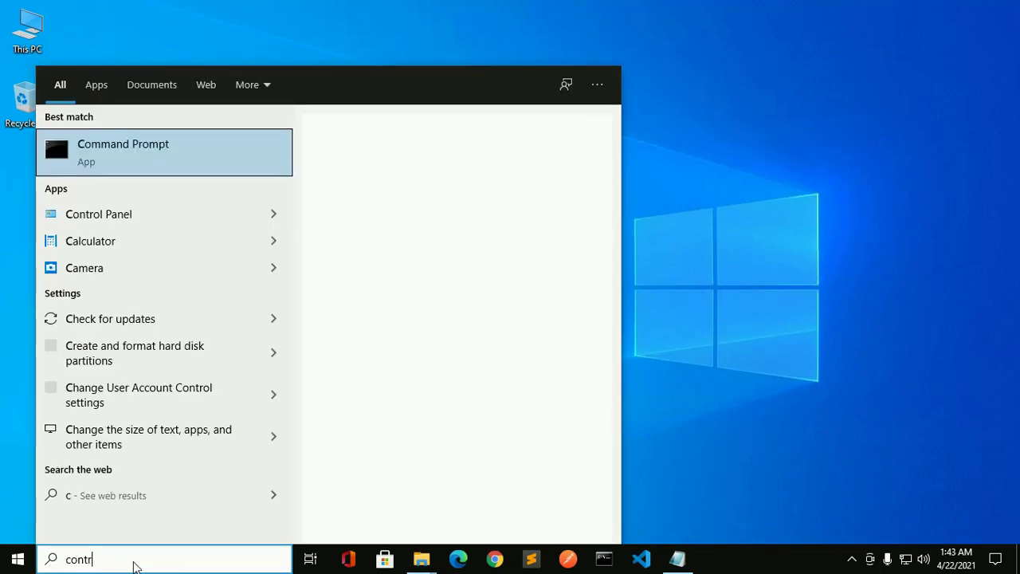
left_click(166, 156)
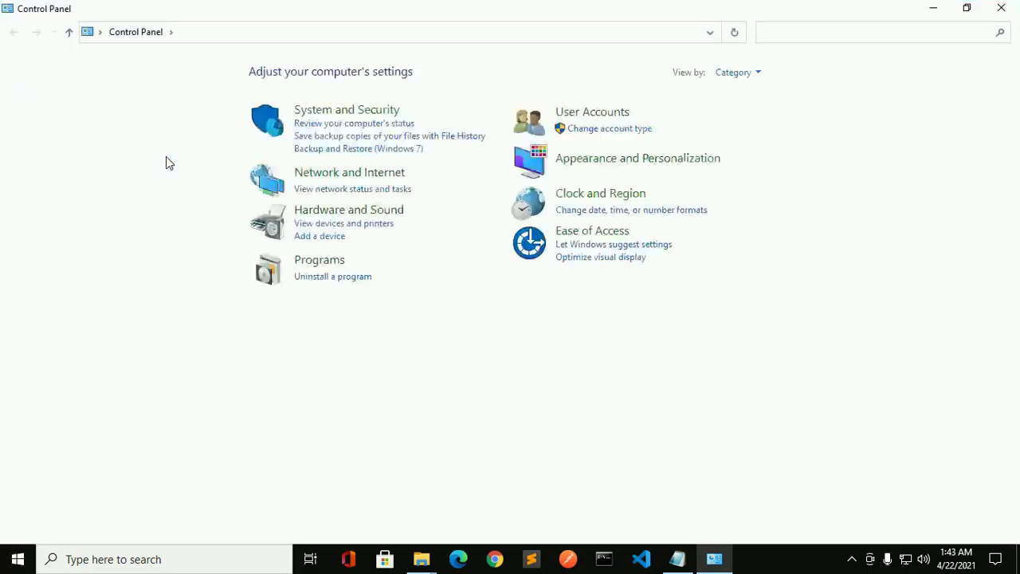
left_click(324, 116)
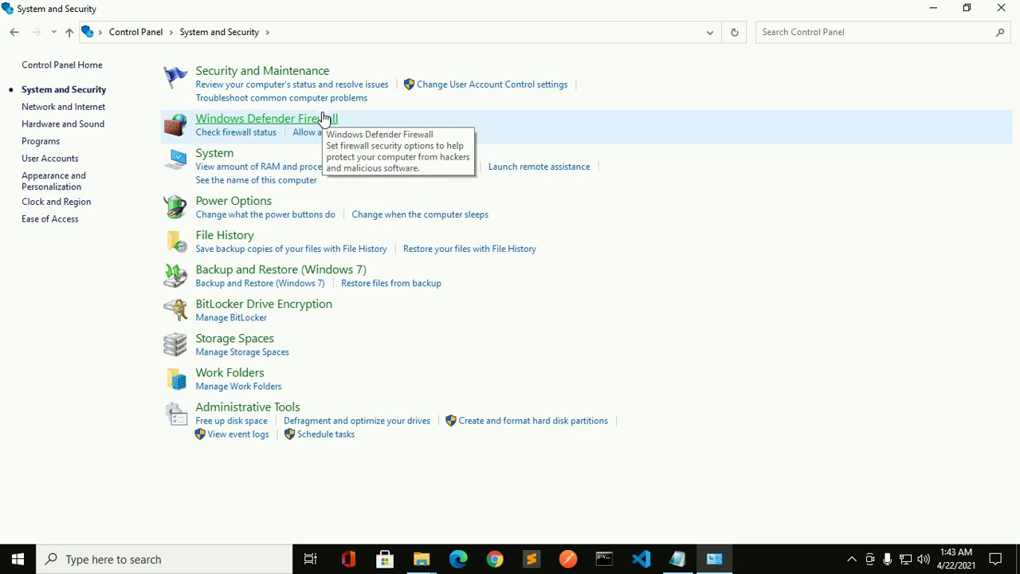
left_click(215, 158)
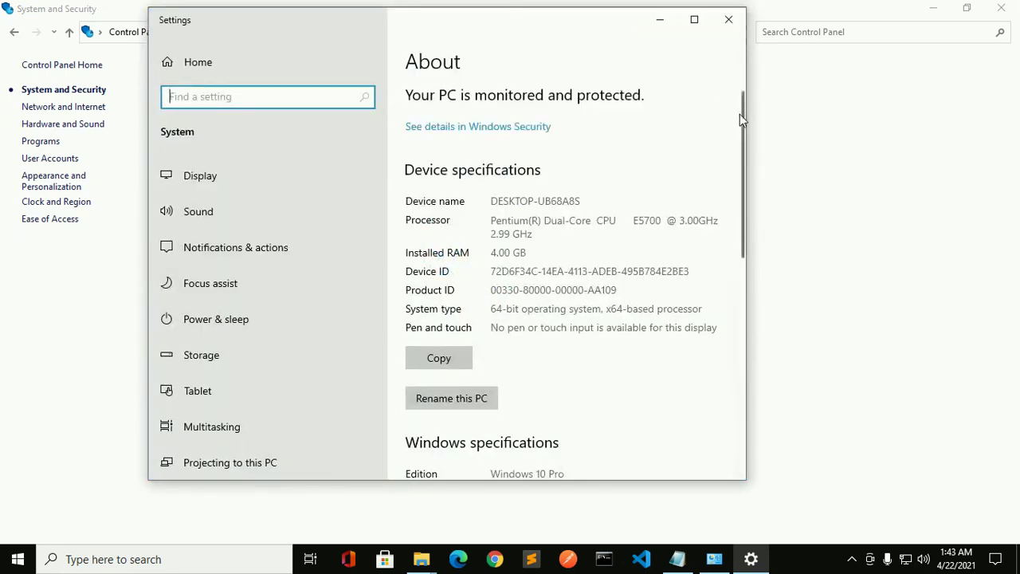
left_click_drag(741, 116, 735, 339)
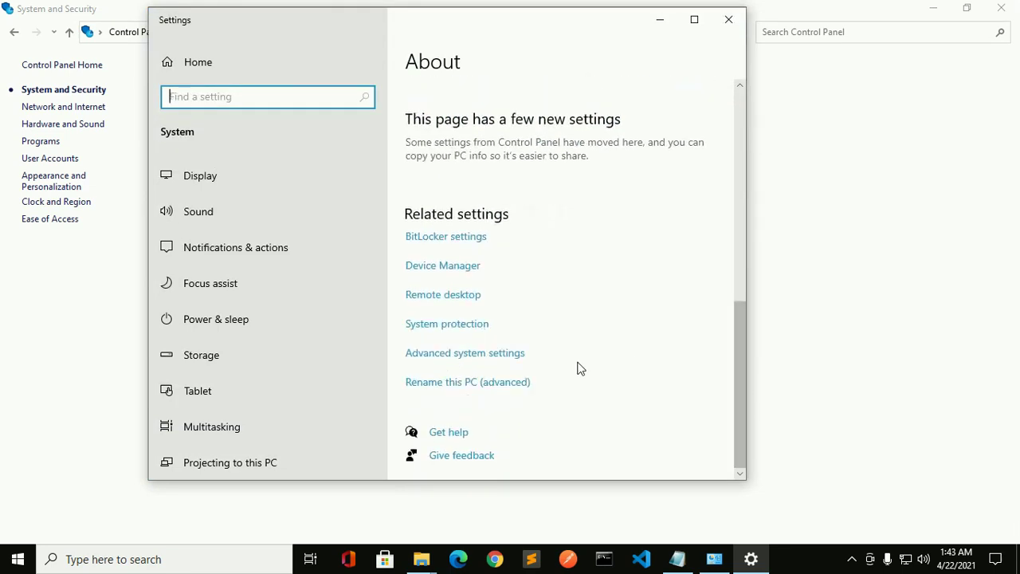
left_click(458, 356)
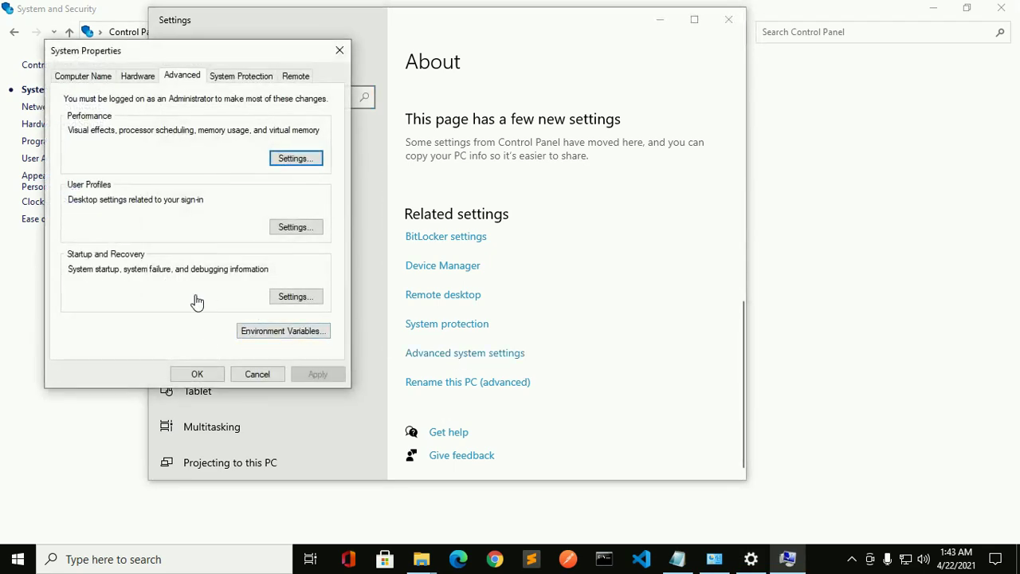
Step: Move System Properties aside and view This PC's properties in Settings before closing it
left_click(931, 8)
left_click_drag(190, 50, 400, 55)
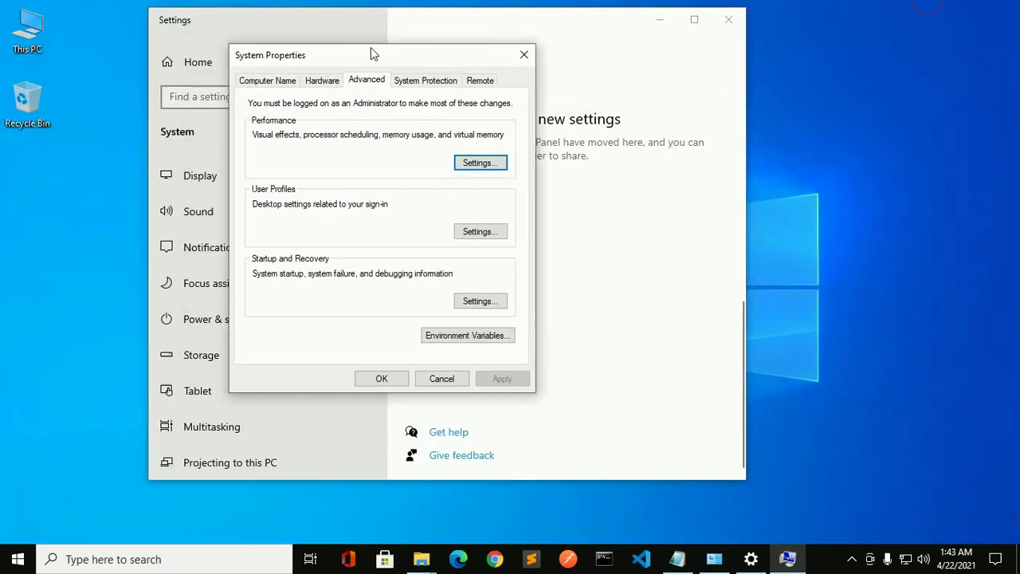
left_click(32, 44)
right_click(31, 44)
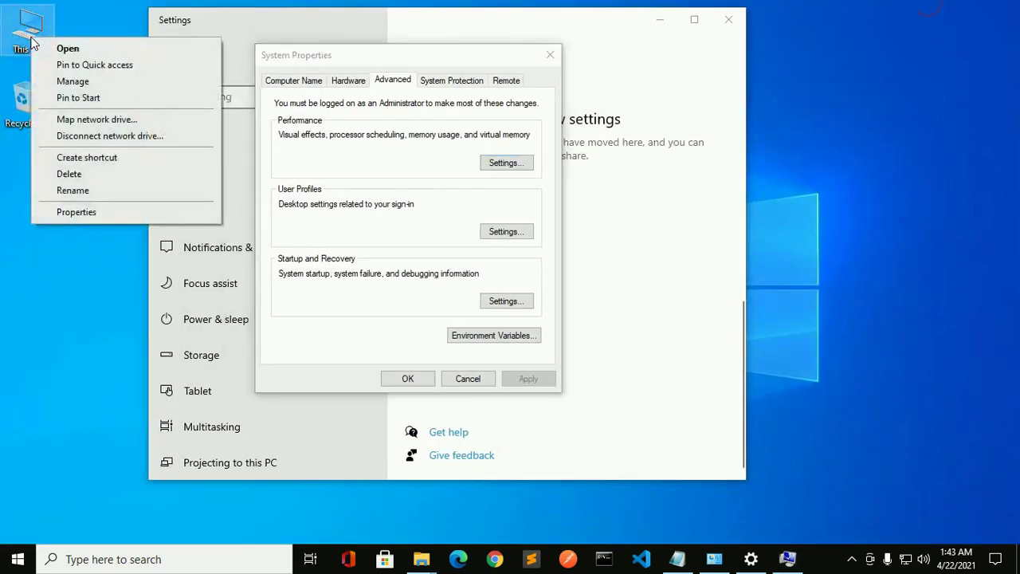
left_click(82, 212)
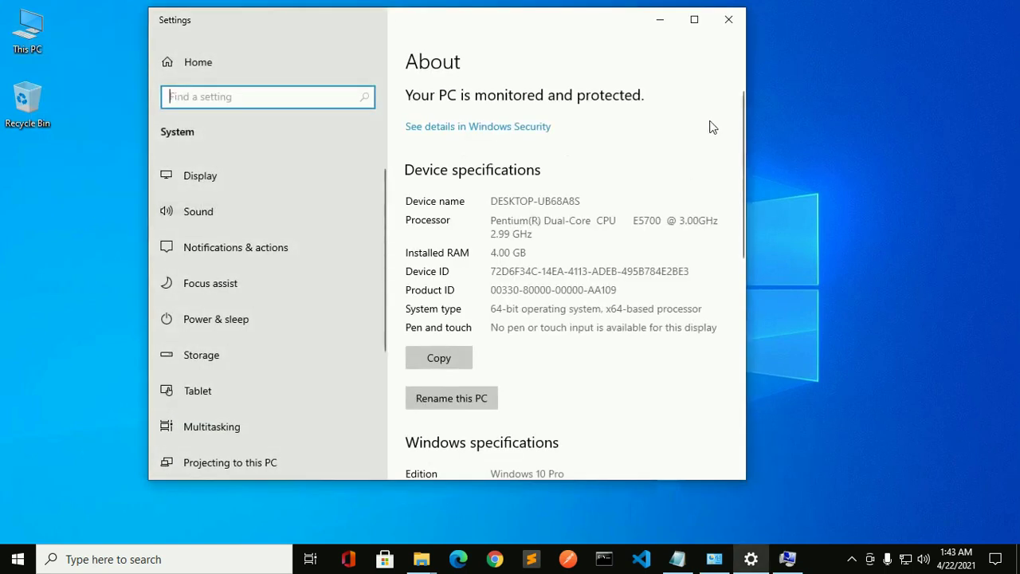
left_click_drag(741, 117, 727, 335)
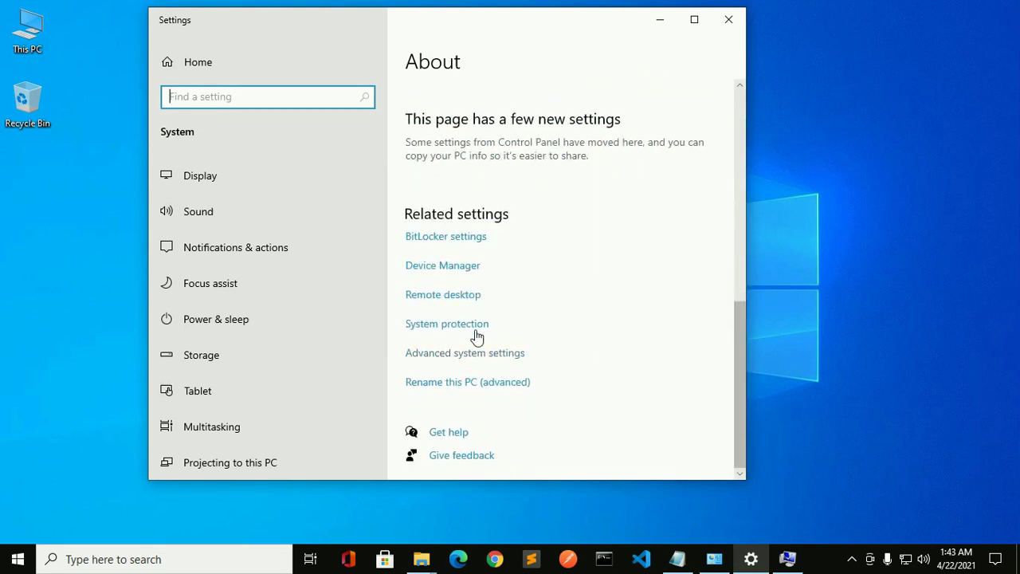
left_click(727, 21)
Step: Search 'edi' and open Edit the system environment variables
left_click(120, 558)
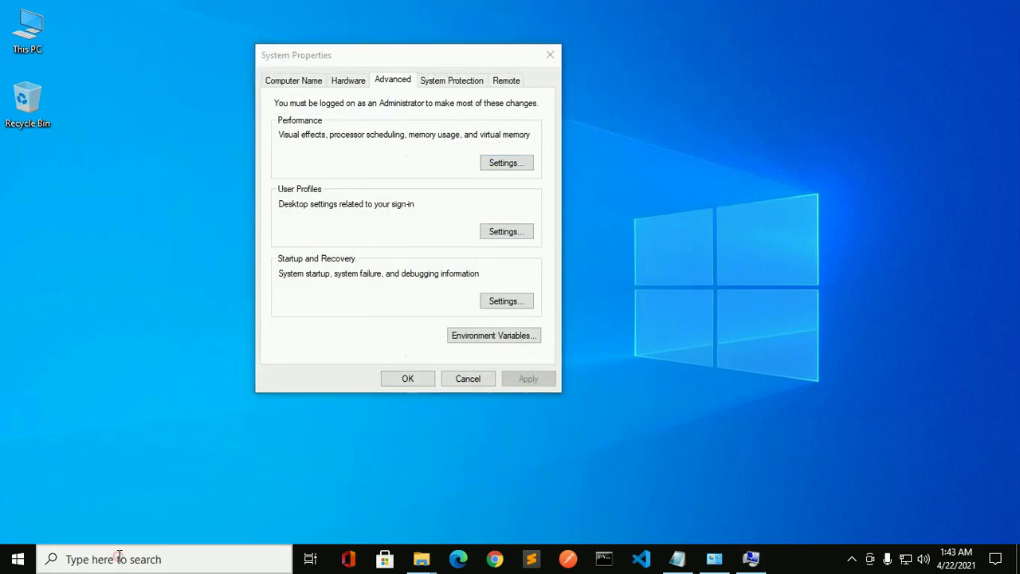
type("e")
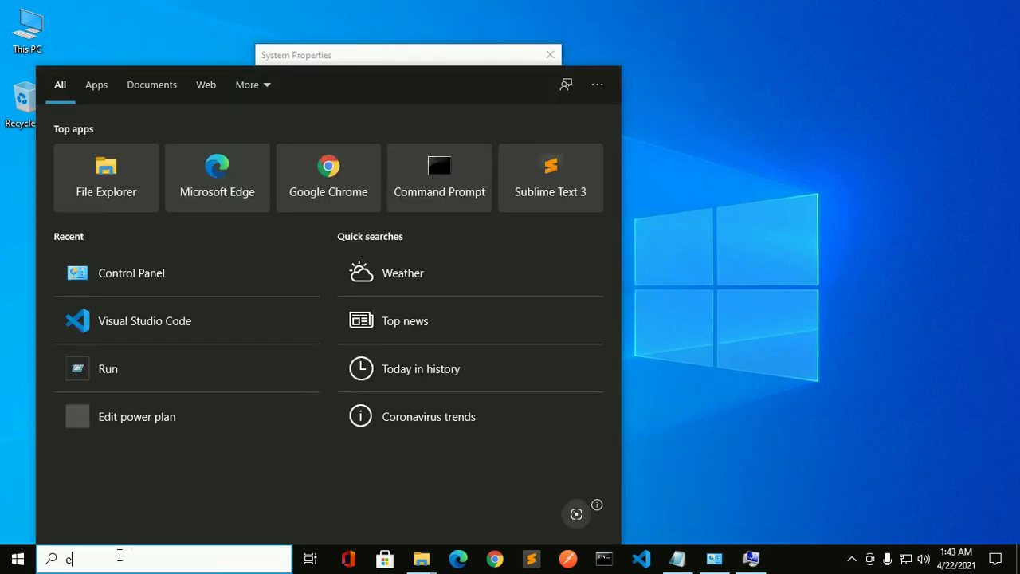
type("di")
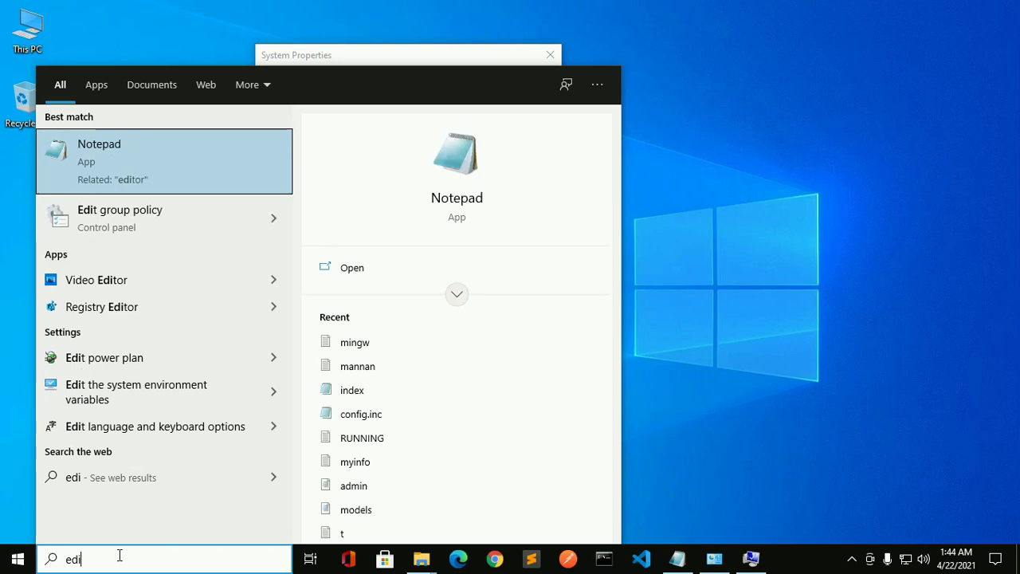
left_click(203, 384)
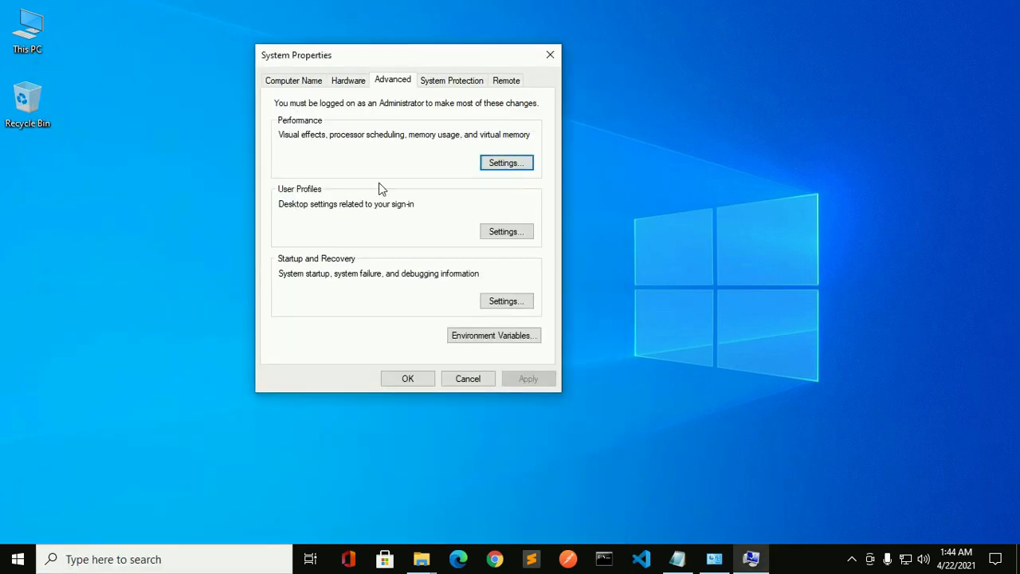
Step: Add the copied mingw64\bin path as a new system Path entry and confirm with OK
left_click(479, 338)
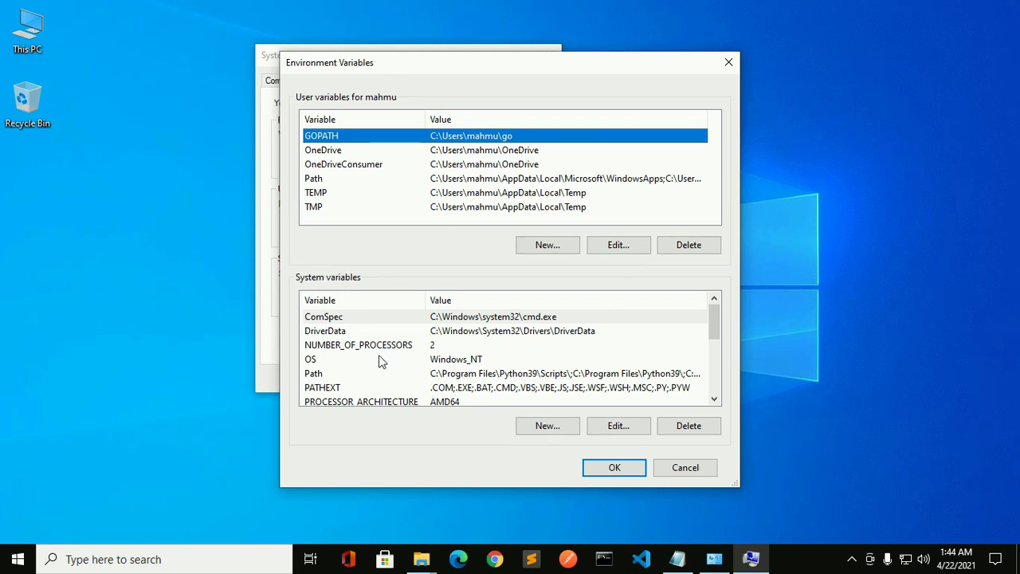
left_click(470, 375)
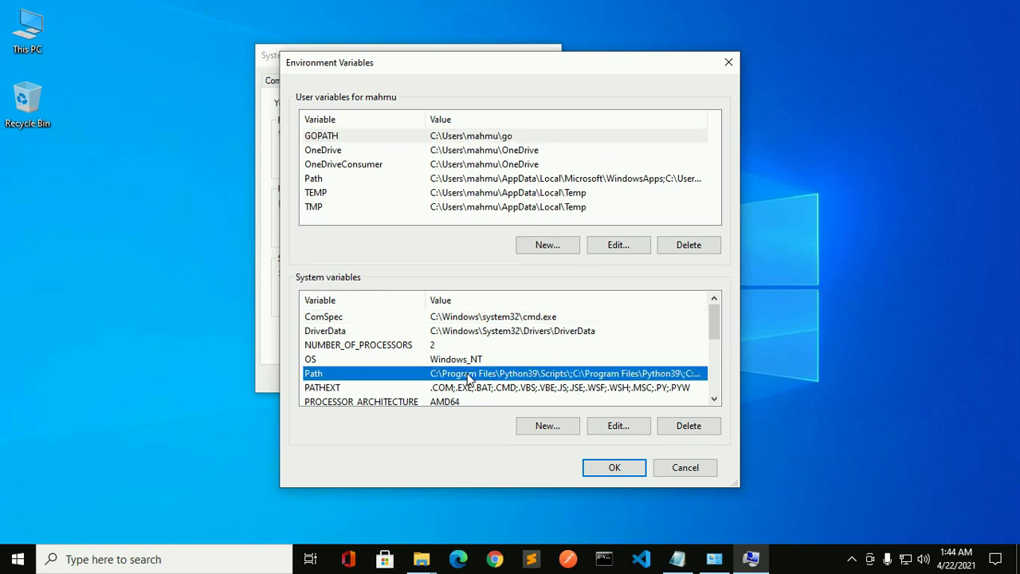
left_click(619, 426)
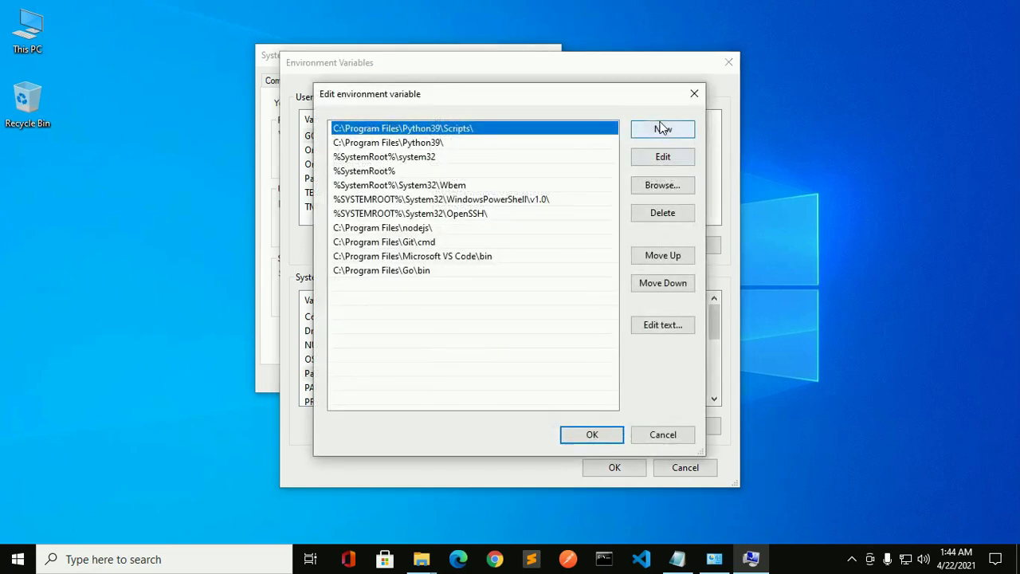
left_click(662, 133)
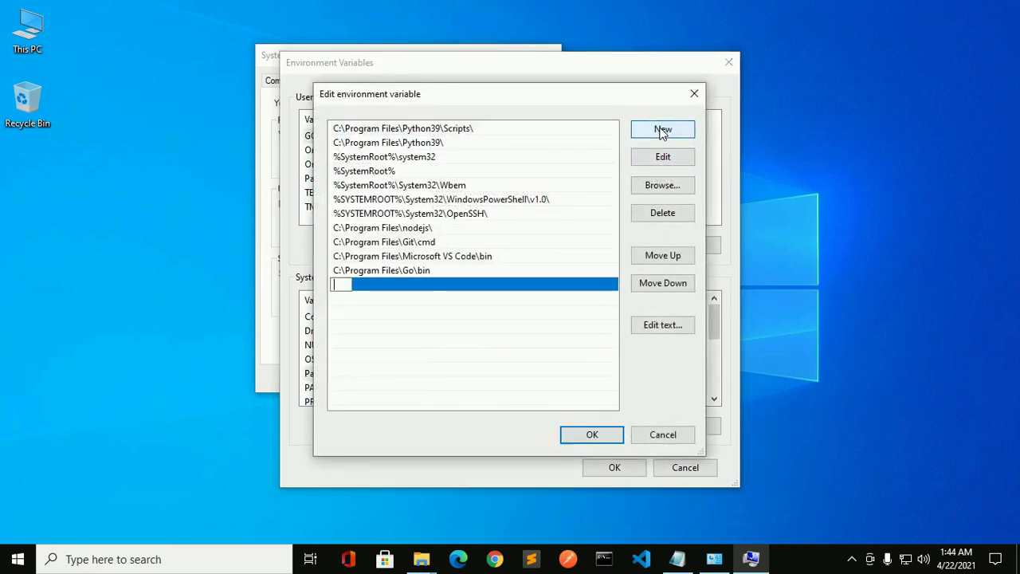
key("ctrl+v")
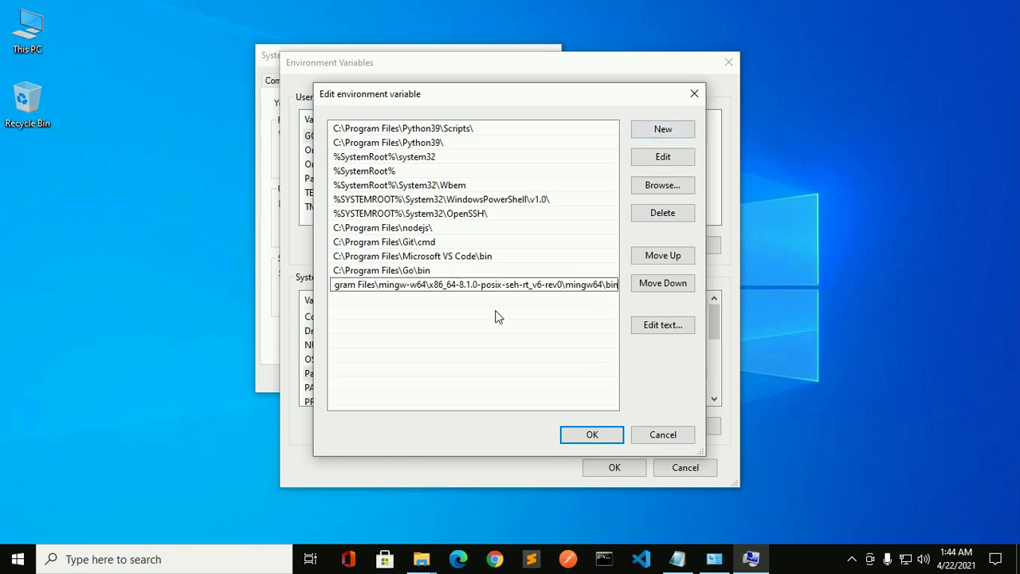
left_click(579, 435)
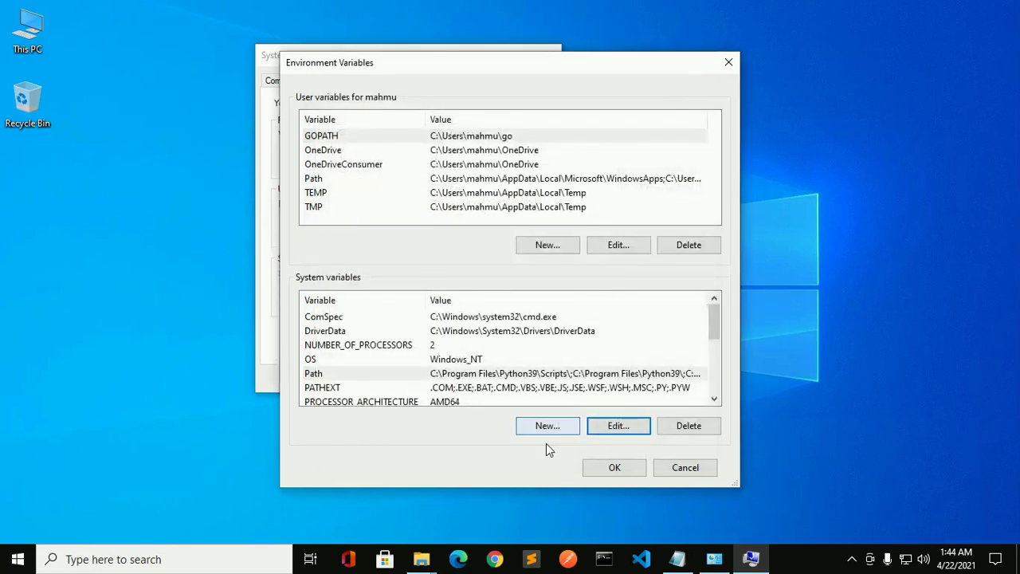
left_click(614, 467)
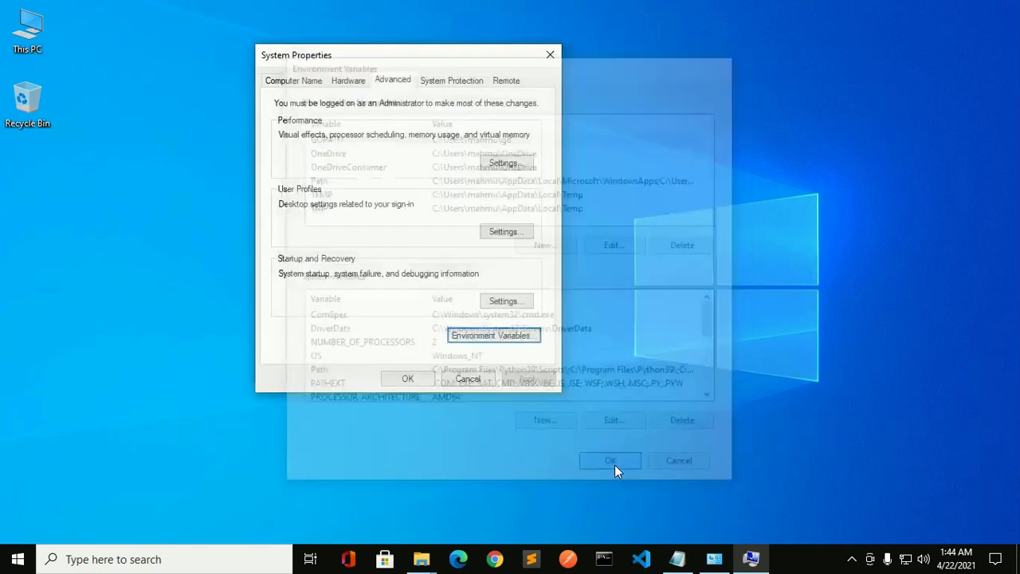
Step: Keep the System Properties changes, then run g++ --version in a new Command Prompt
left_click(419, 380)
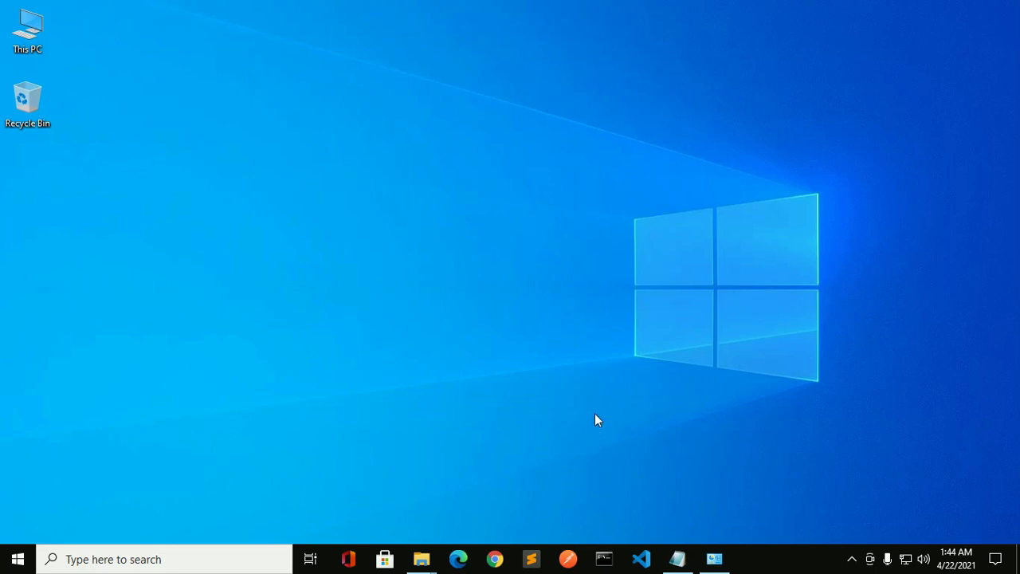
left_click(605, 561)
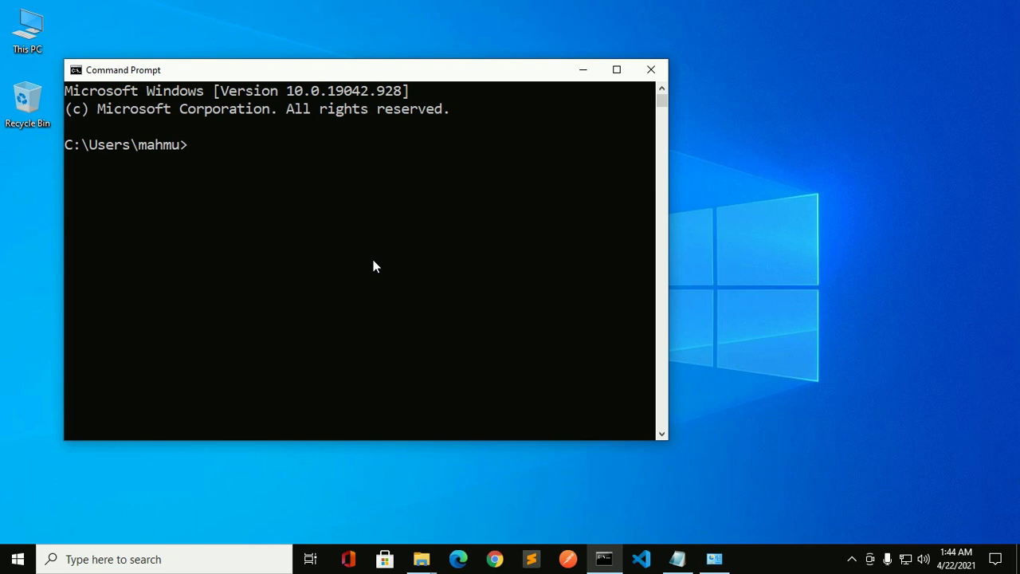
type("g+")
type("+ --v")
type("ersion")
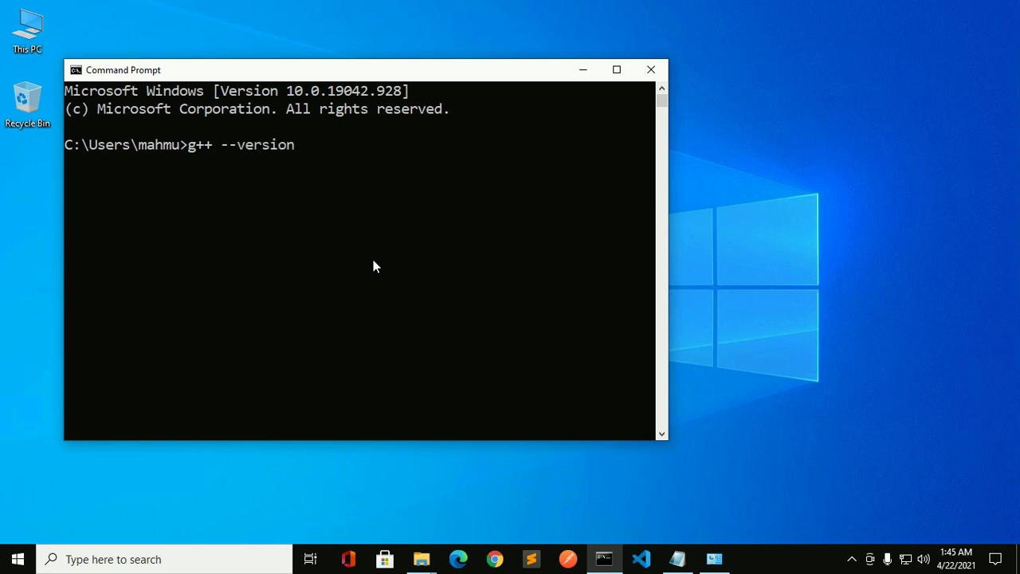
key("Return")
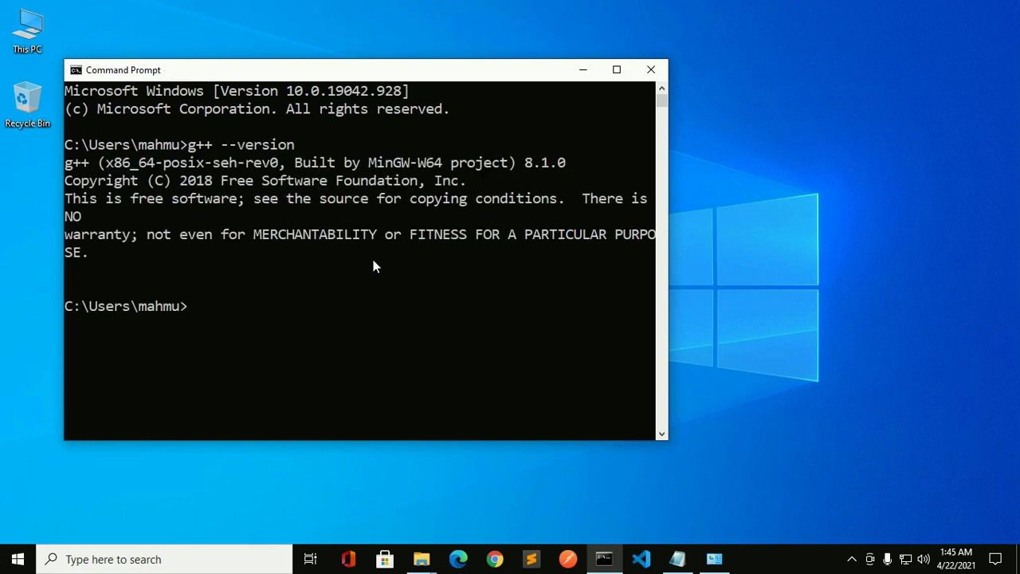
Step: Edit the recalled command into gcc --version and run it
key("Up")
key("Left")
key("Left")
key("Left")
key("Left")
key("Left")
key("Left")
key("Left")
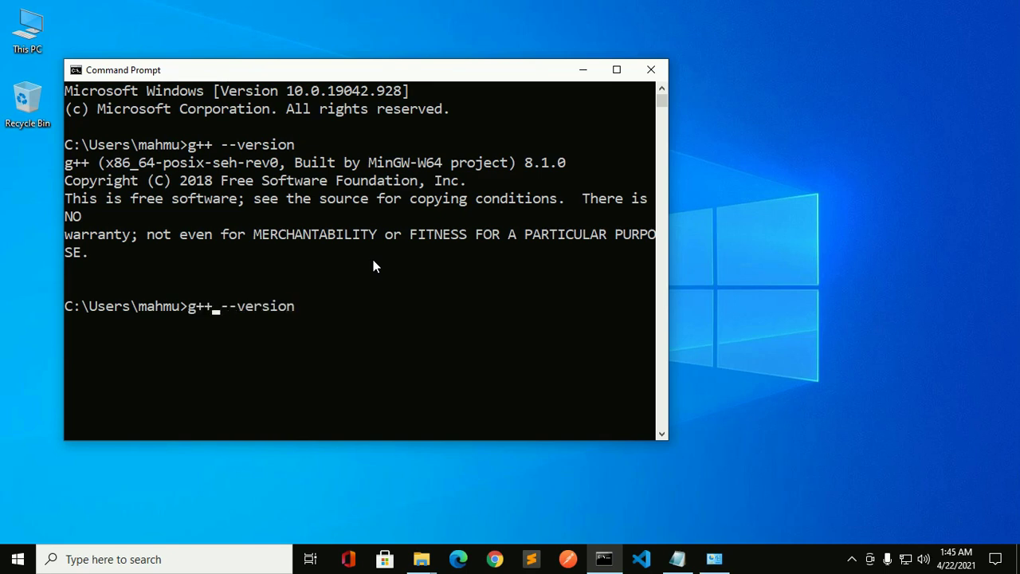
key("BackSpace")
key("BackSpace")
type("cc")
key("Return")
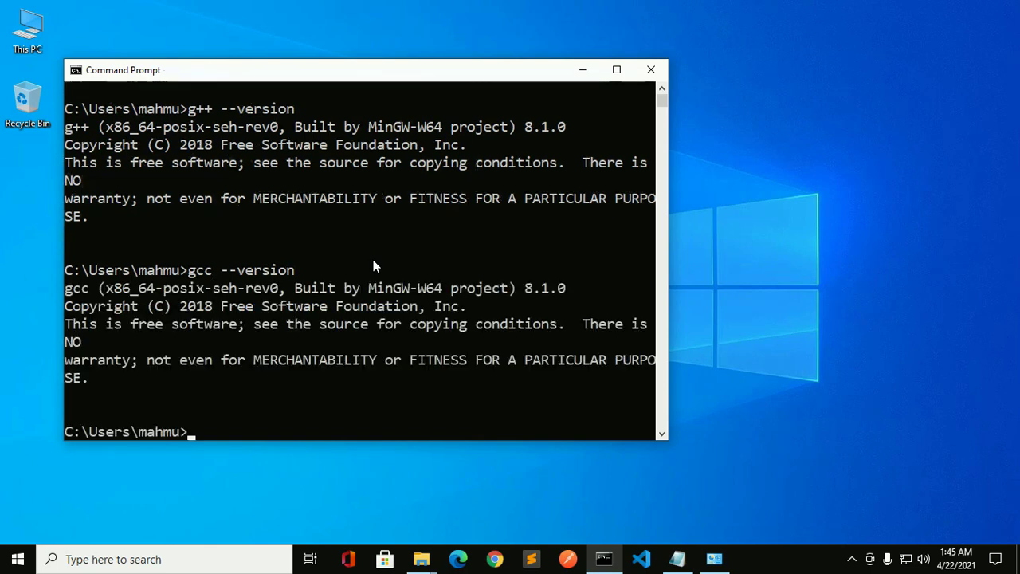
Step: Edit the recalled command into gdb --version and run it, showing GNU gdb 8.1
key("Up")
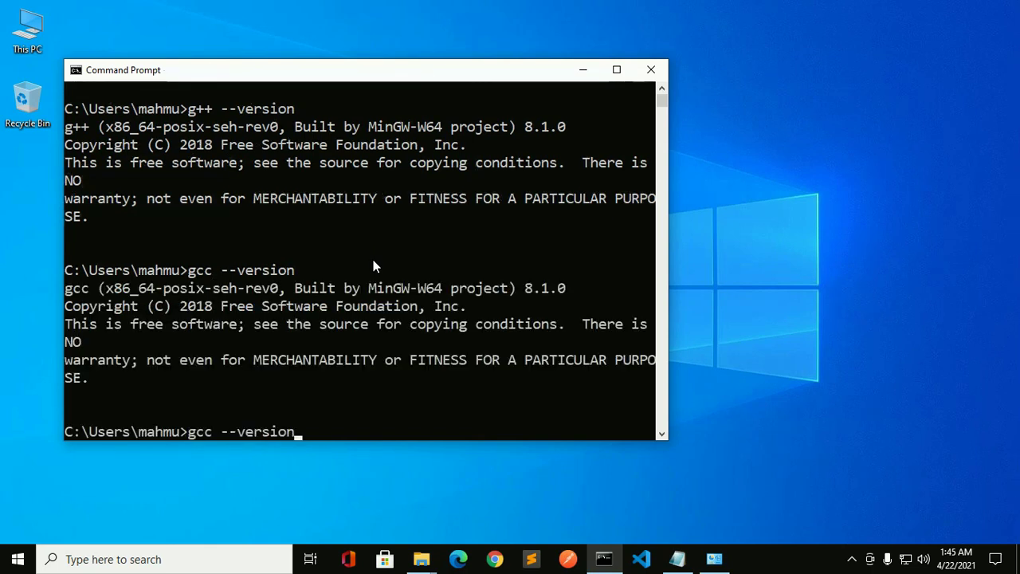
key("Left")
key("Left")
key("Left")
key("Left")
key("Left")
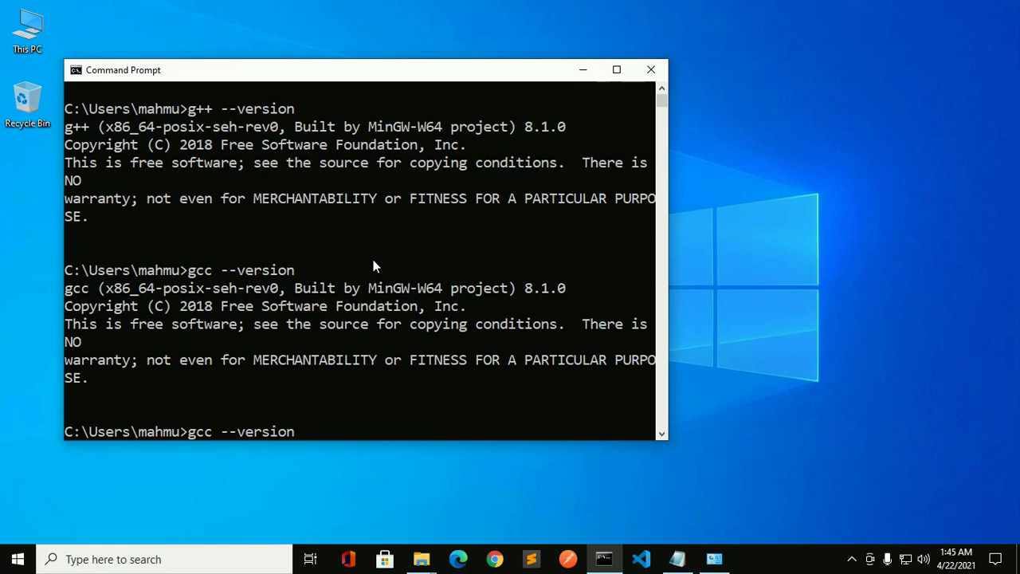
key("BackSpace")
key("BackSpace")
type("d")
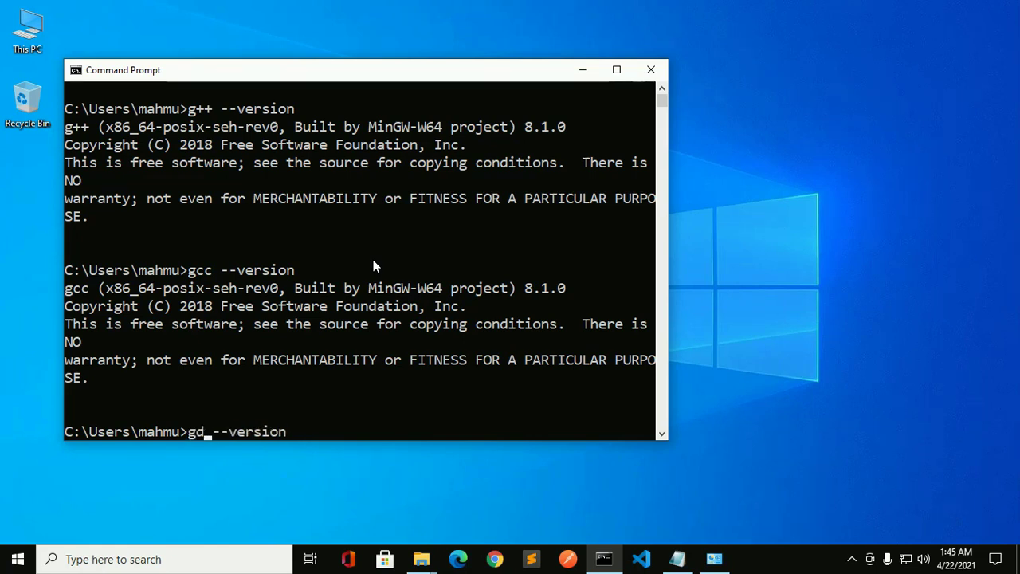
type("b")
key("Return")
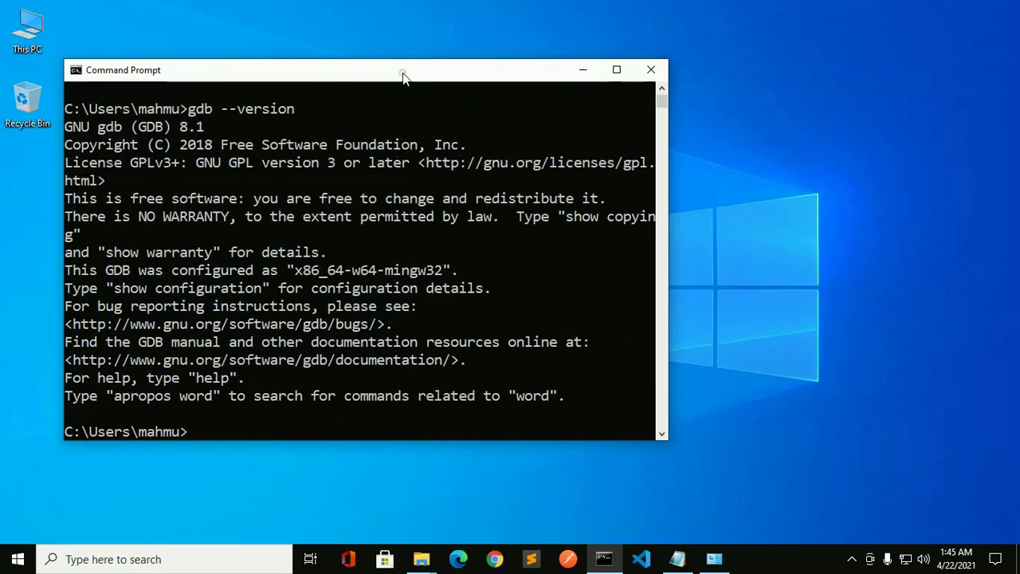
left_click_drag(403, 79, 452, 79)
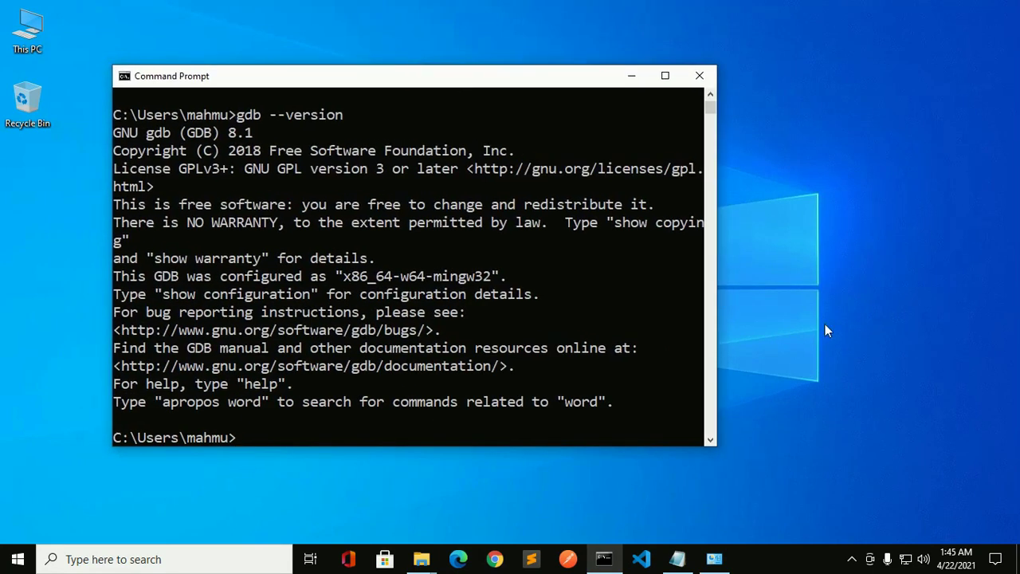